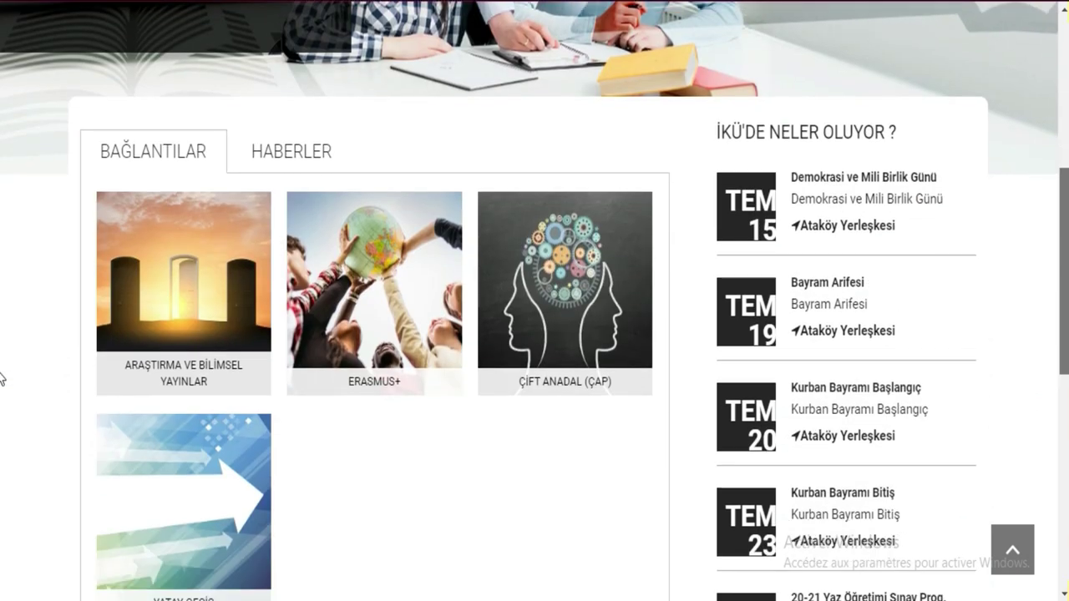
# Switch the Eğitim Fakültesi page from BAĞLANTILAR to the HABERLER news list.
pyautogui.click(270, 167)
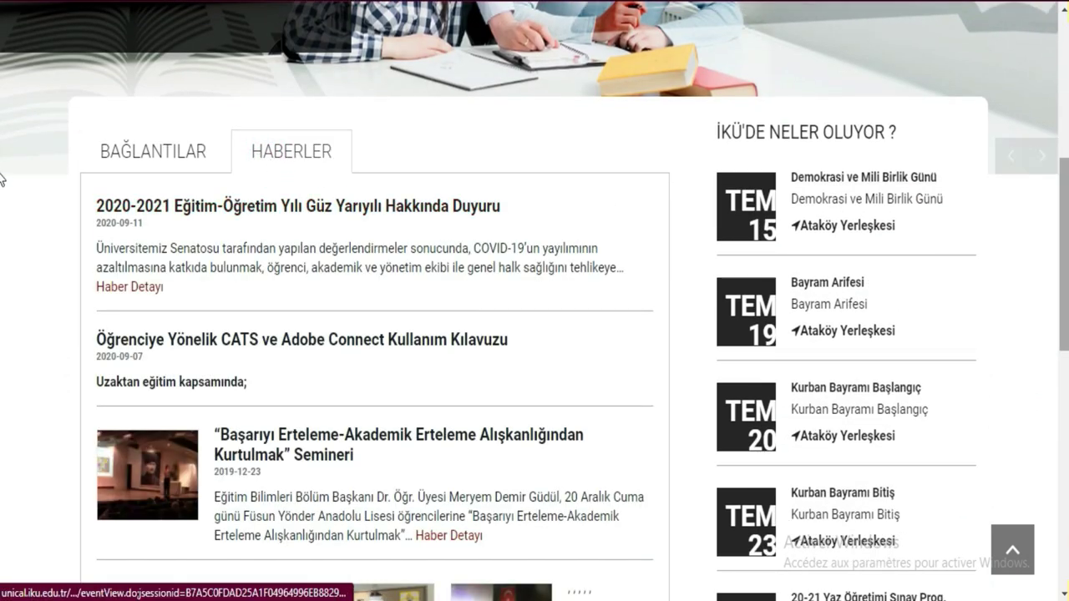
# Scroll the faculty page, translate it into French, and reach the Uluslararası İlişkiler Birimi page.
pyautogui.scroll(-7, 2, 374)
pyautogui.scroll(8, 3, 306)
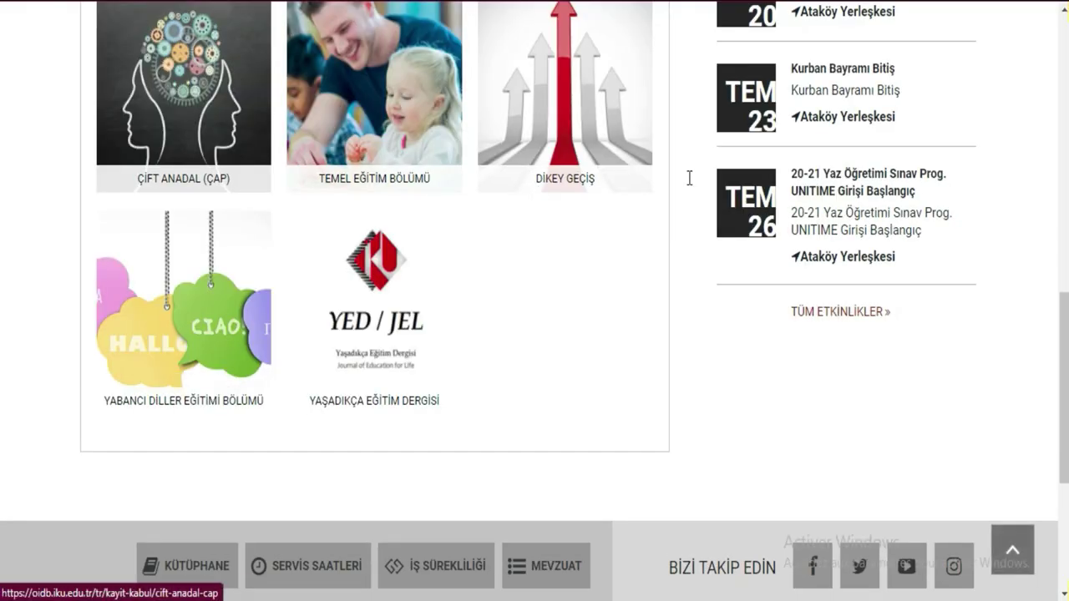
pyautogui.scroll(15, 2, 250)
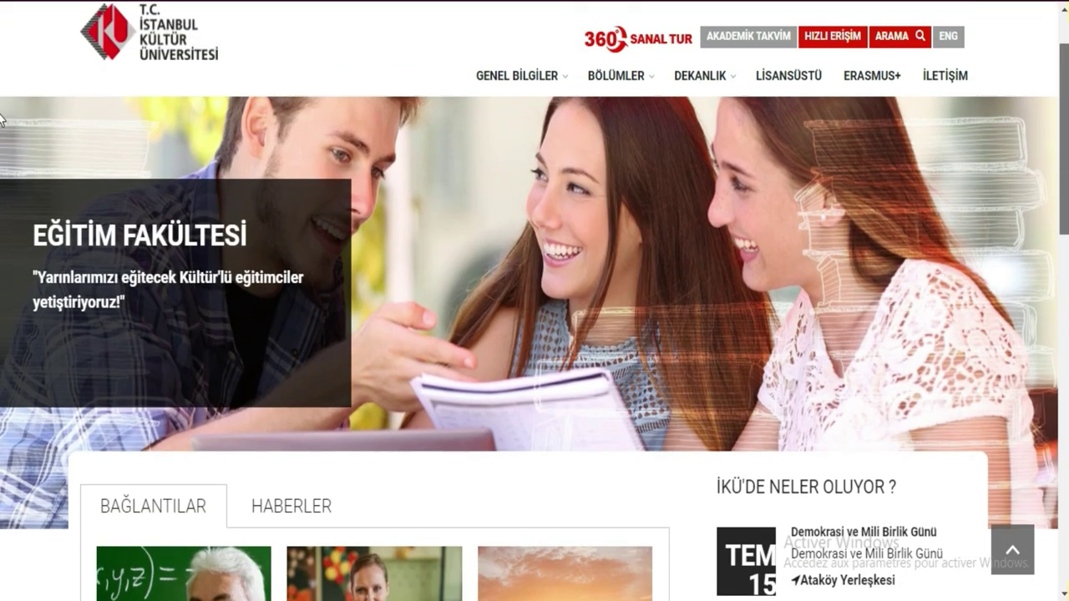
pyautogui.rightClick(344, 84)
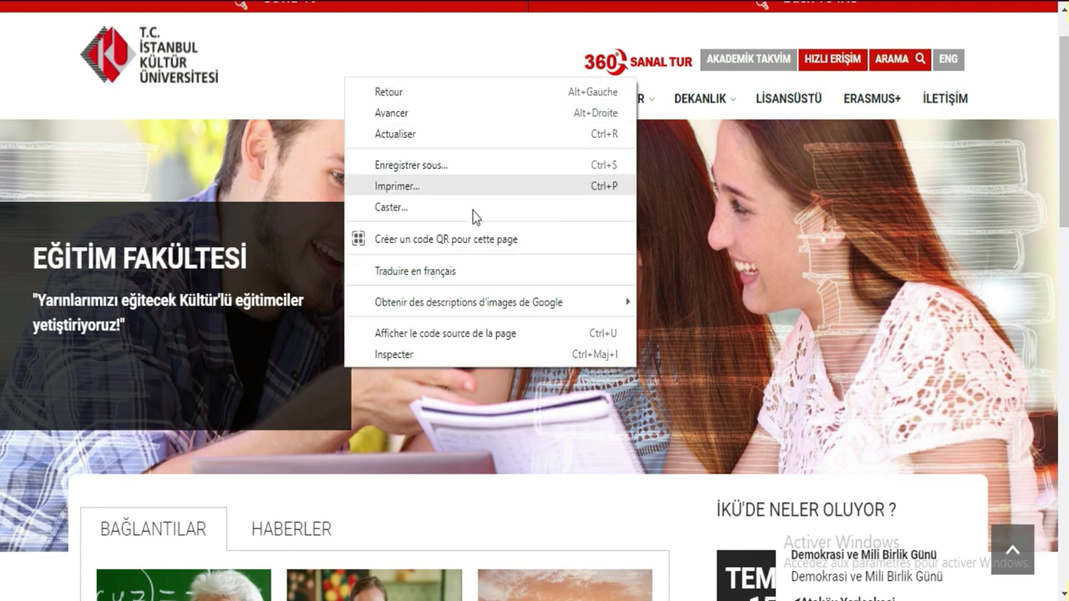
pyautogui.click(428, 272)
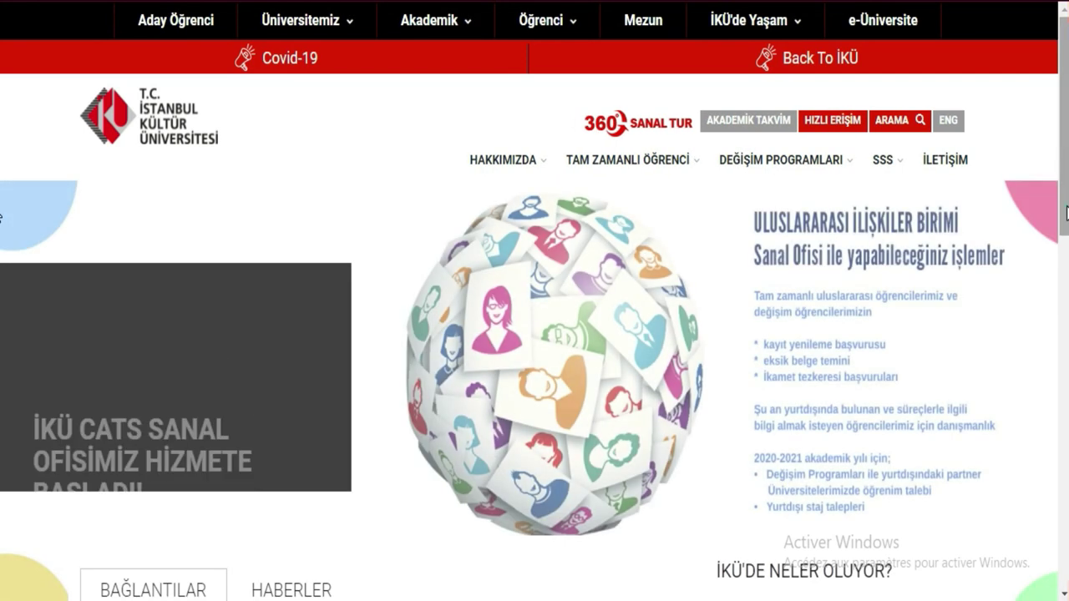
pyautogui.rightClick(381, 184)
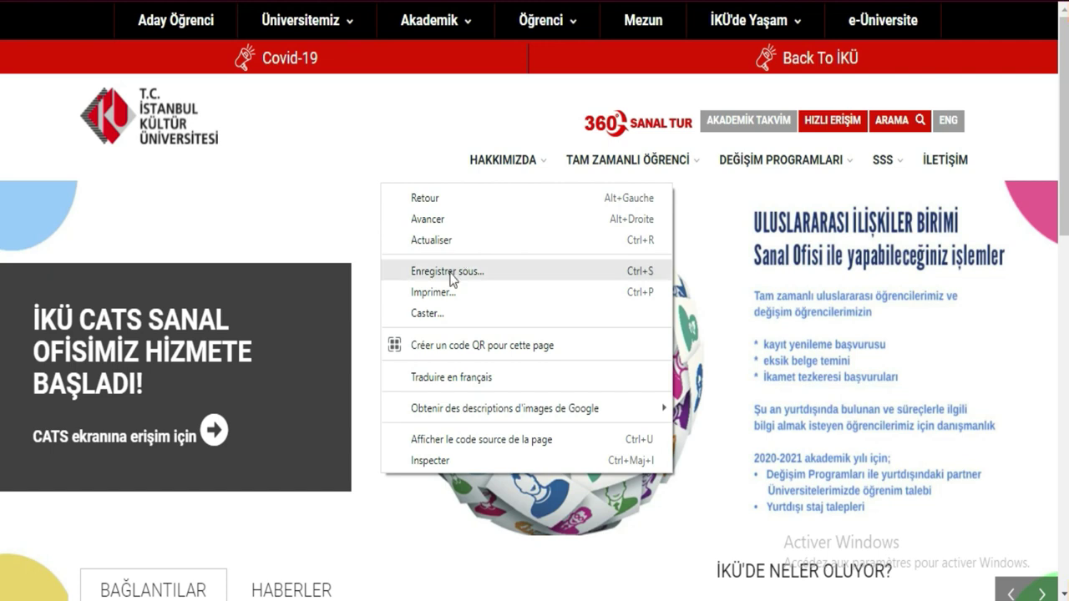
# Translate the page into French, start the 2021-2022 application, and dismiss the notification and Translate prompt.
pyautogui.click(453, 375)
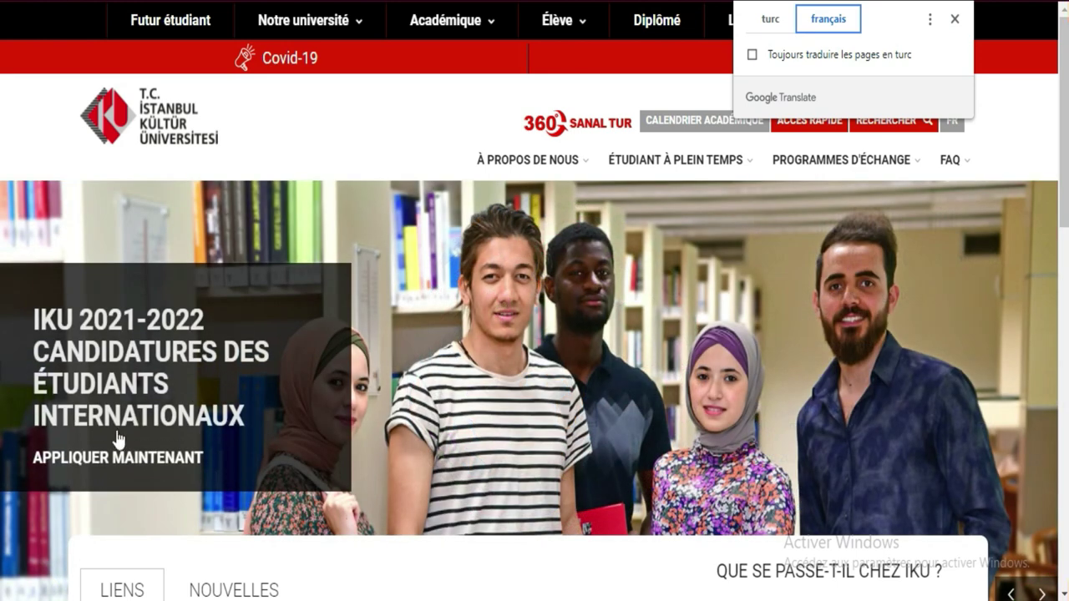
pyautogui.click(126, 457)
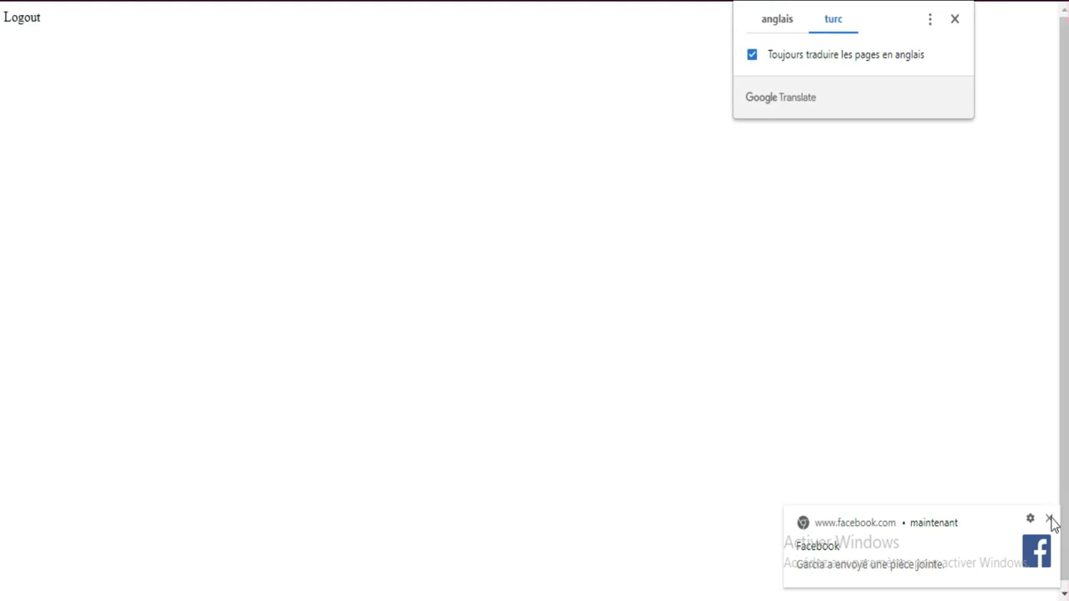
pyautogui.click(1049, 519)
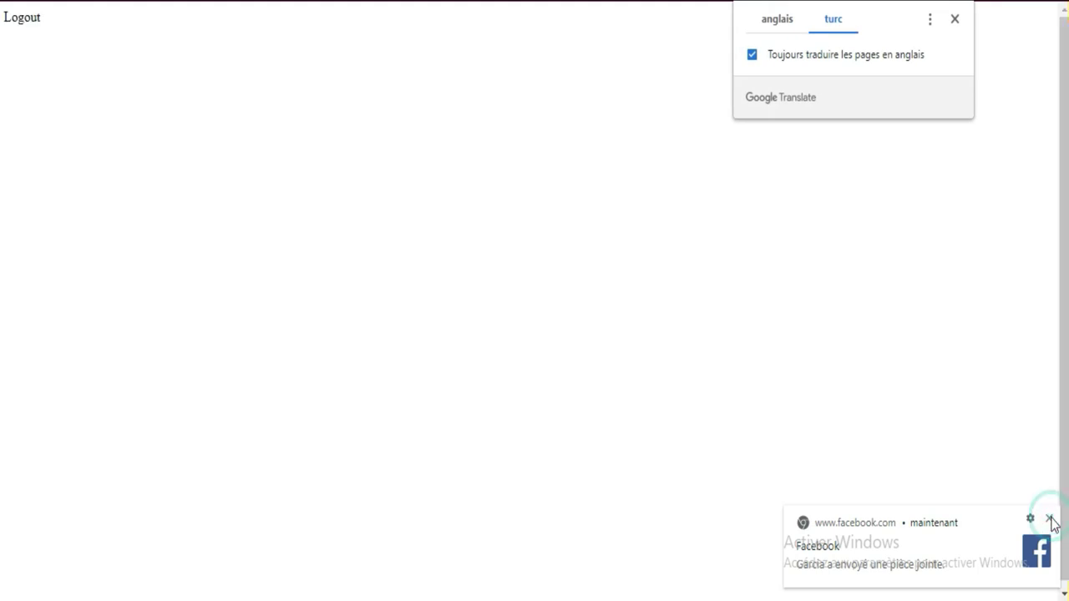
pyautogui.click(955, 19)
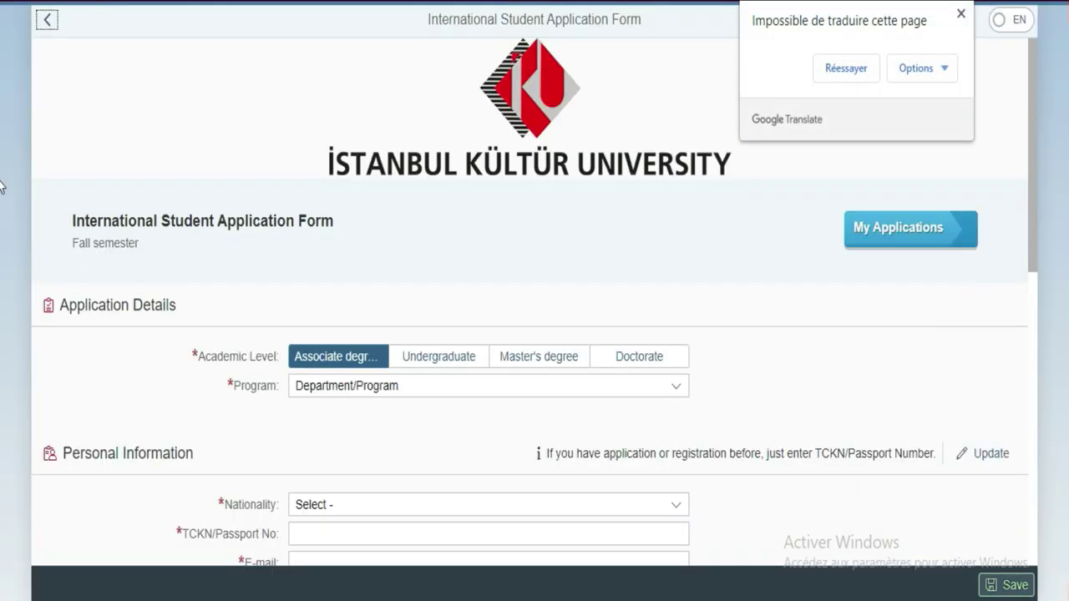
# Scroll through the Fall semester form's application details, personal information and document sections.
pyautogui.moveTo(1031, 88); pyautogui.dragTo(1040, 279)
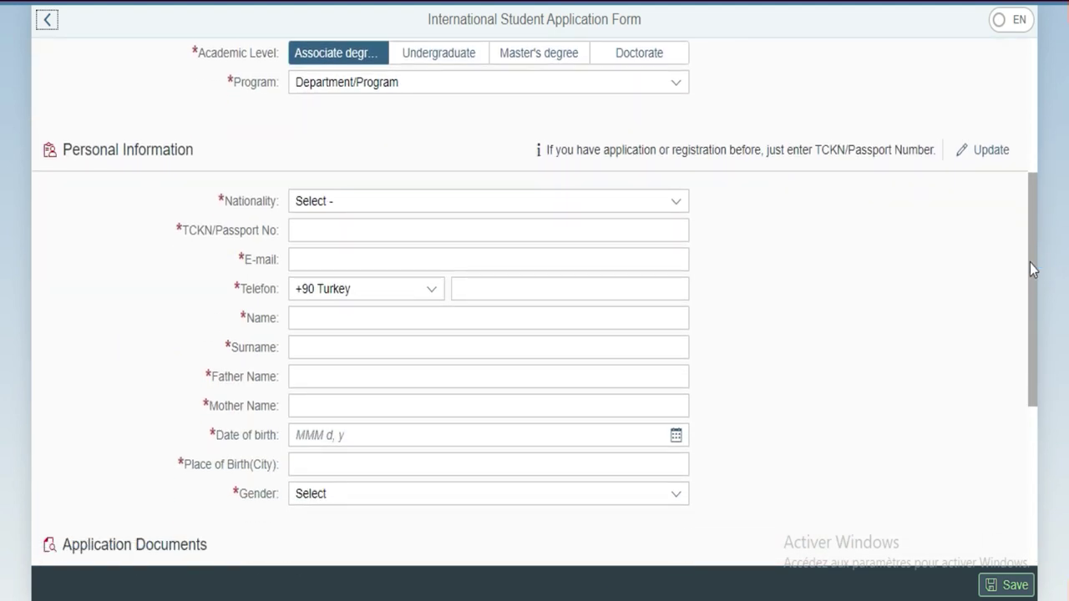
pyautogui.scroll(-2, 1034, 267)
pyautogui.moveTo(1033, 237); pyautogui.dragTo(1032, 92)
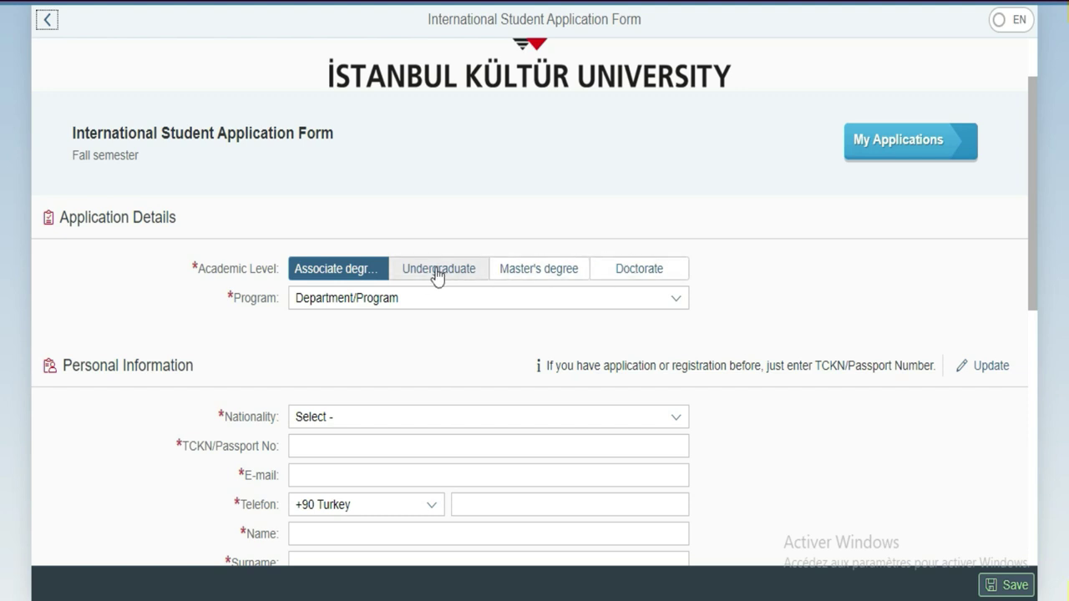
# Select Undergraduate as the academic level, leaving the Program field still to choose.
pyautogui.click(435, 275)
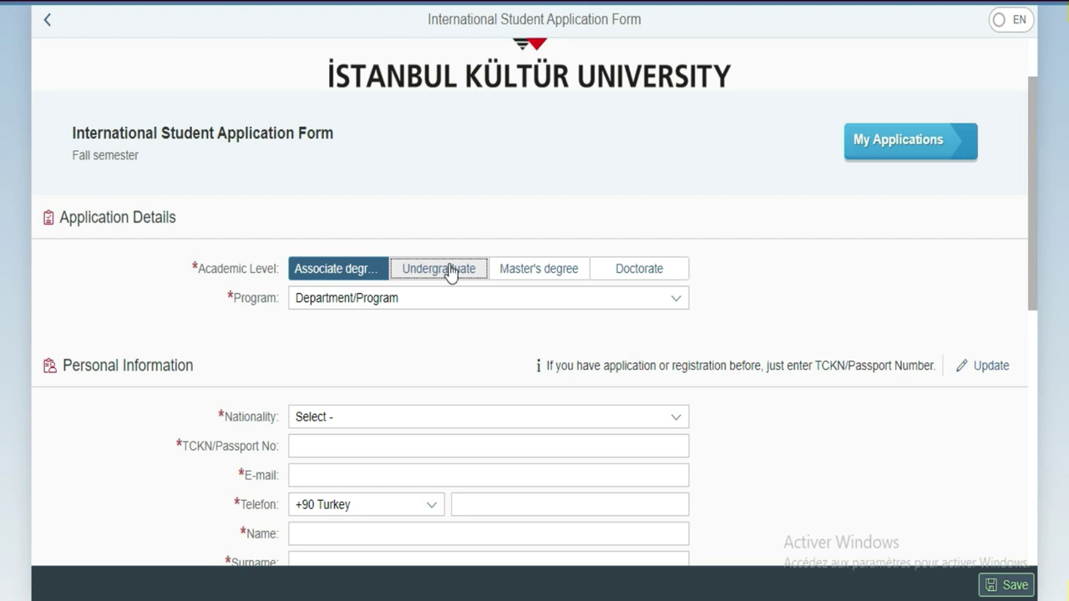
pyautogui.click(453, 272)
pyautogui.doubleClick(458, 272)
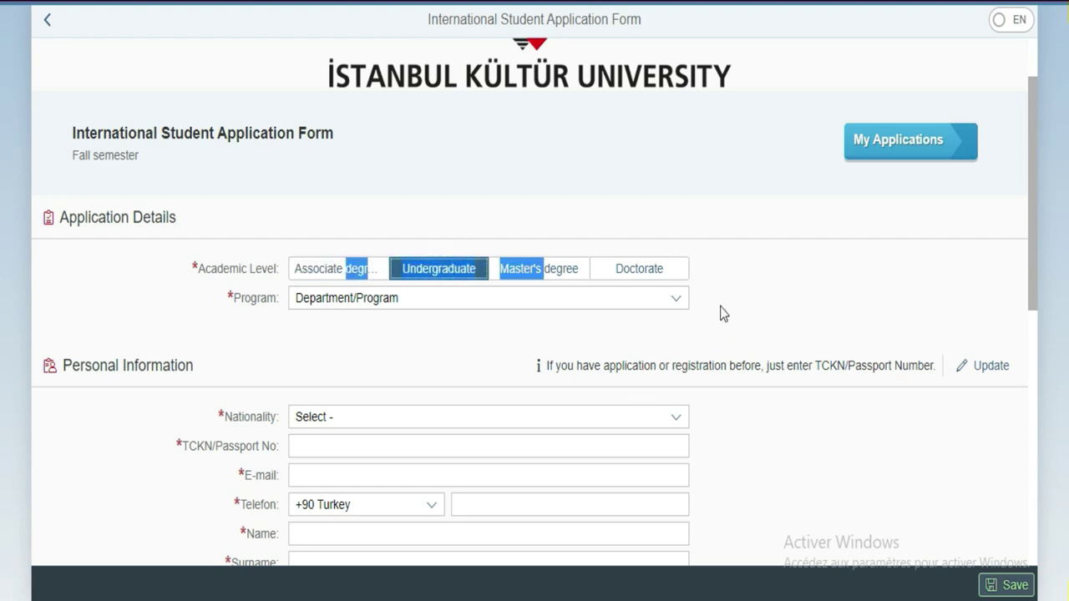
pyautogui.click(463, 276)
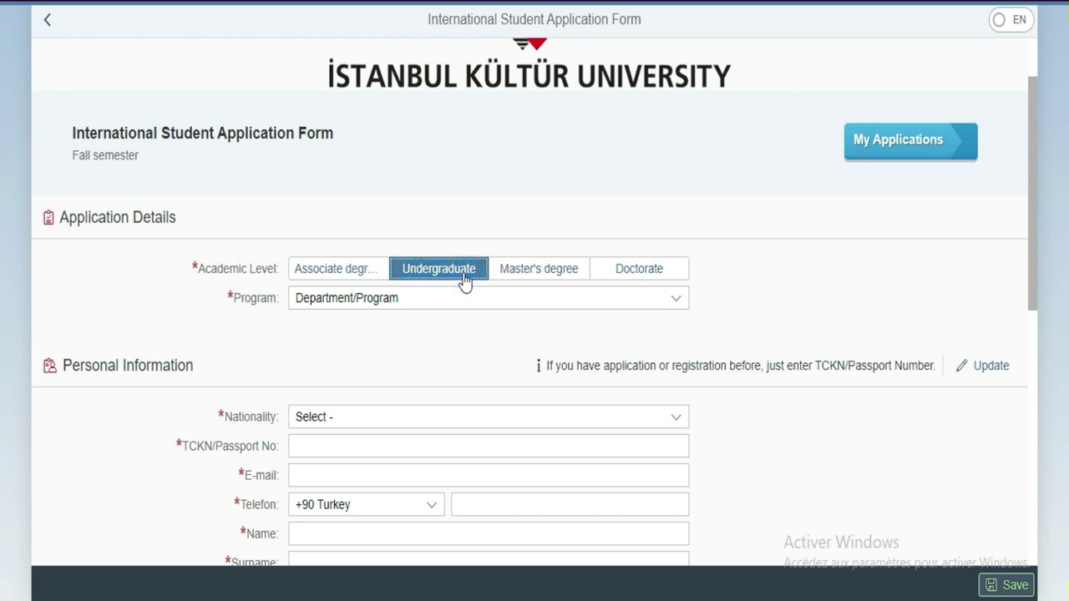
pyautogui.click(675, 301)
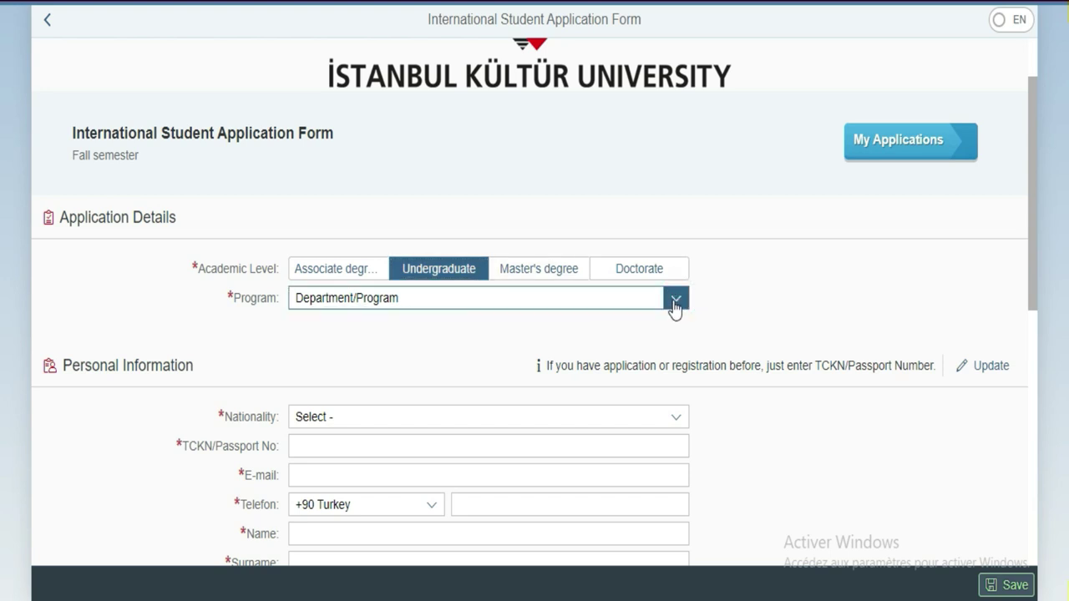
pyautogui.click(676, 308)
# Pick Computer Engineering (English) from the Program dropdown list.
pyautogui.click(679, 301)
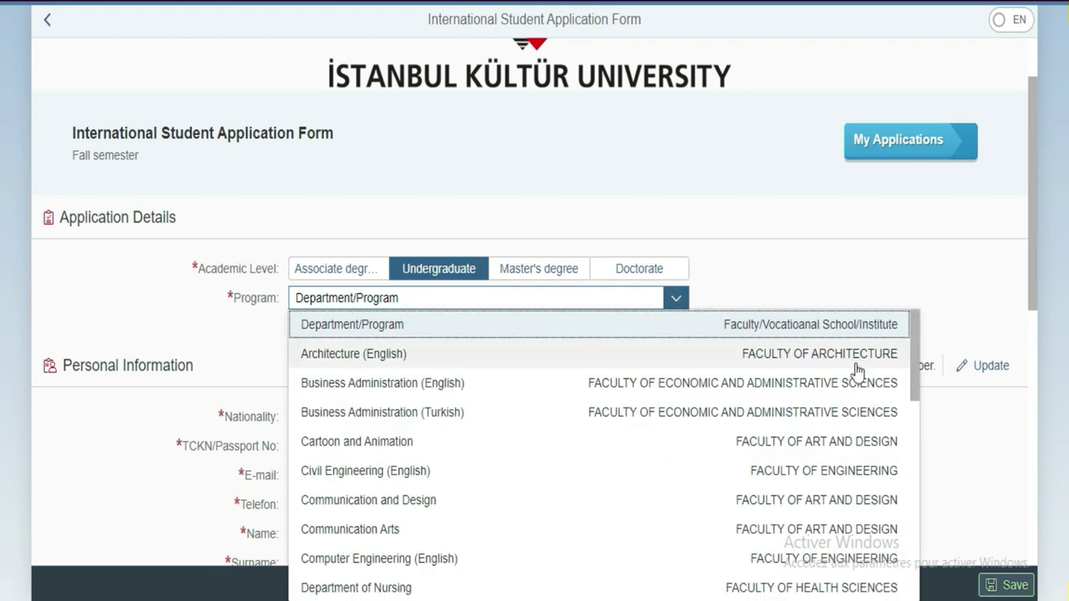
pyautogui.moveTo(917, 340); pyautogui.dragTo(916, 359)
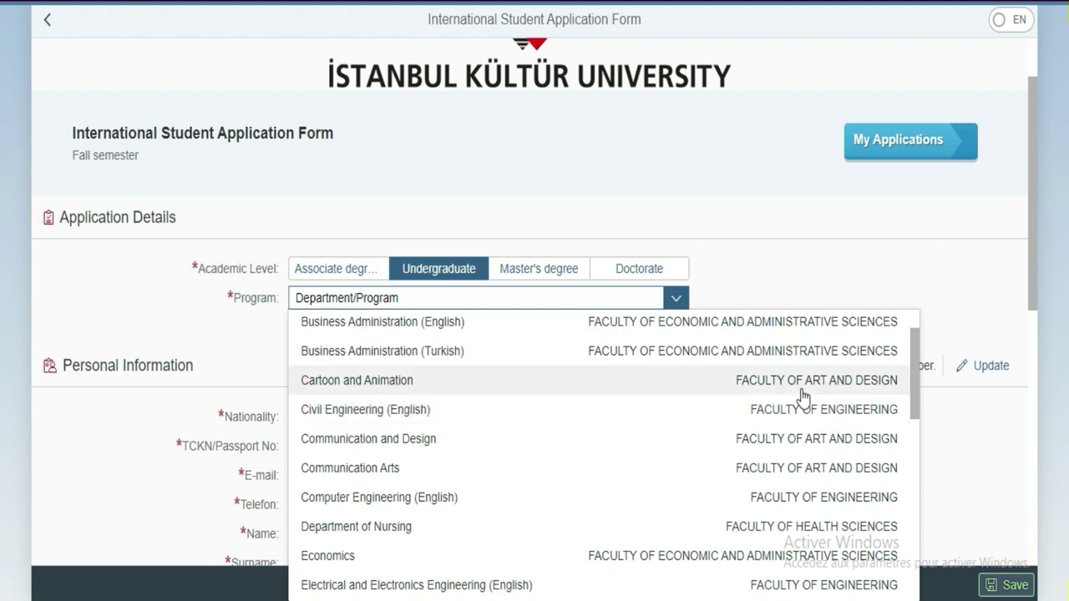
pyautogui.scroll(-3, 913, 401)
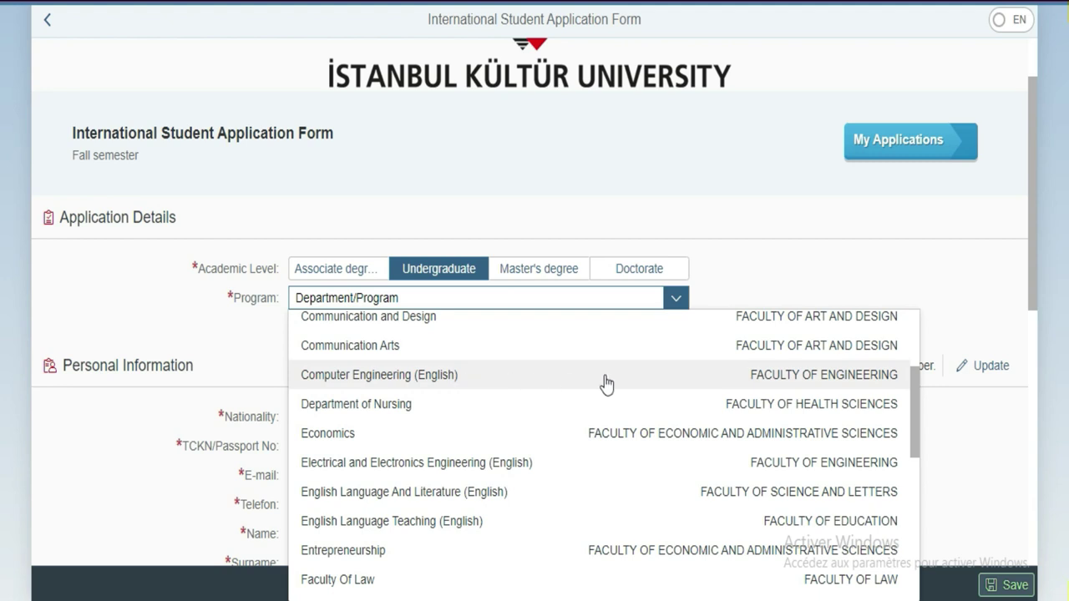
pyautogui.moveTo(917, 384); pyautogui.dragTo(910, 544)
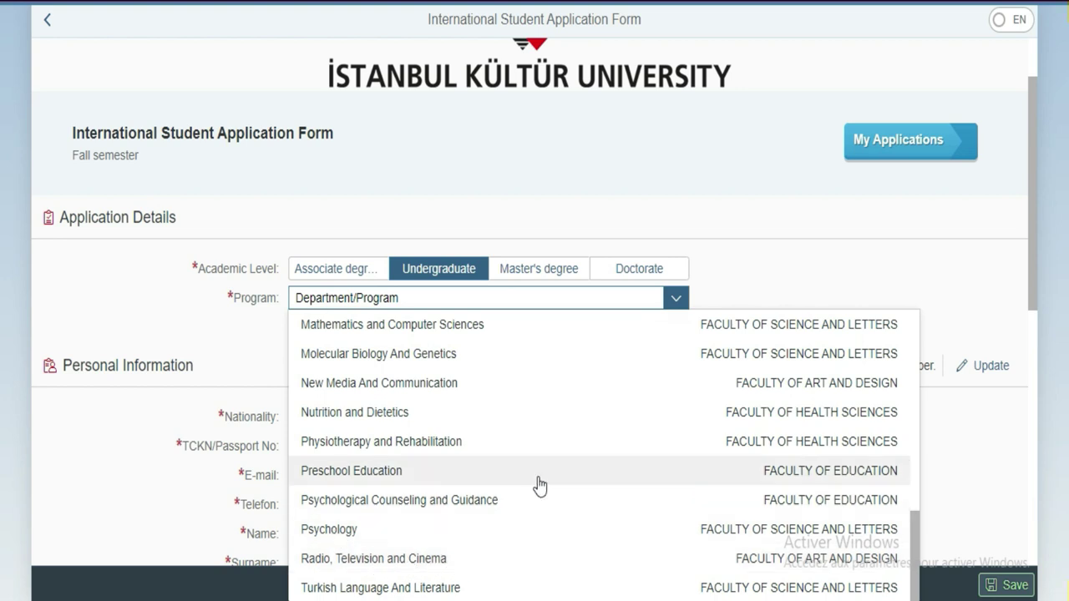
pyautogui.moveTo(913, 535); pyautogui.dragTo(910, 382)
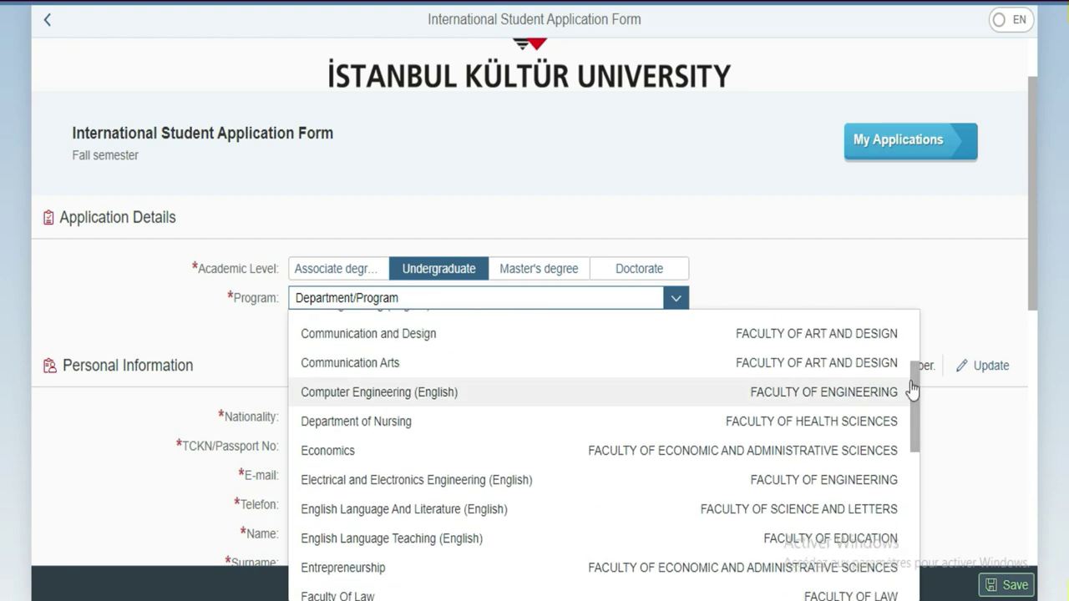
pyautogui.click(343, 397)
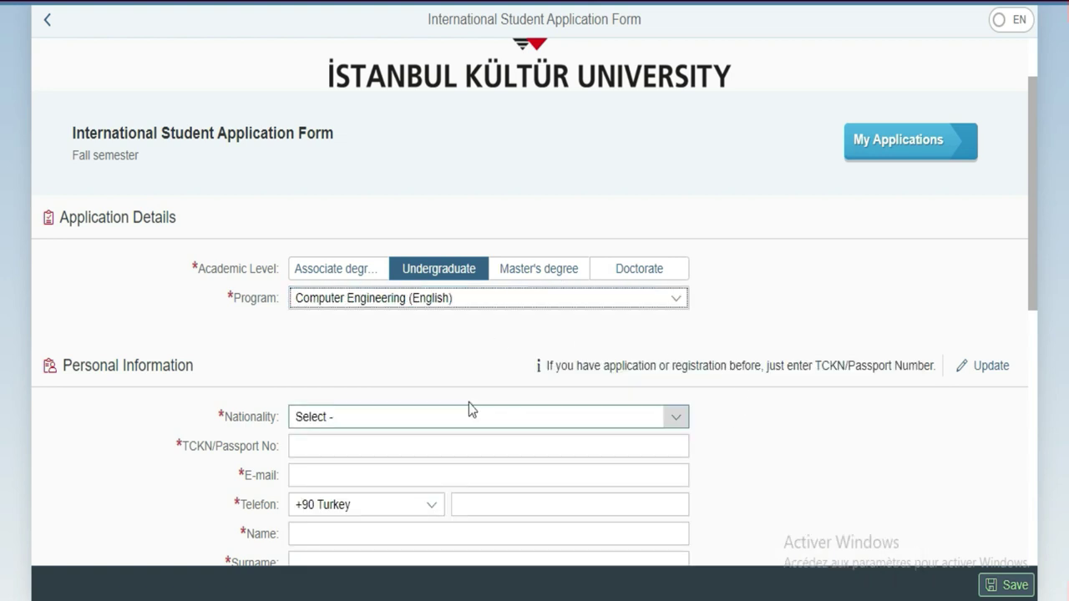
pyautogui.moveTo(1032, 239); pyautogui.dragTo(1032, 306)
# Choose Ivoirian - Cote d'Ivoire from the Nationality list and begin the TCKN/Passport No field.
pyautogui.click(534, 266)
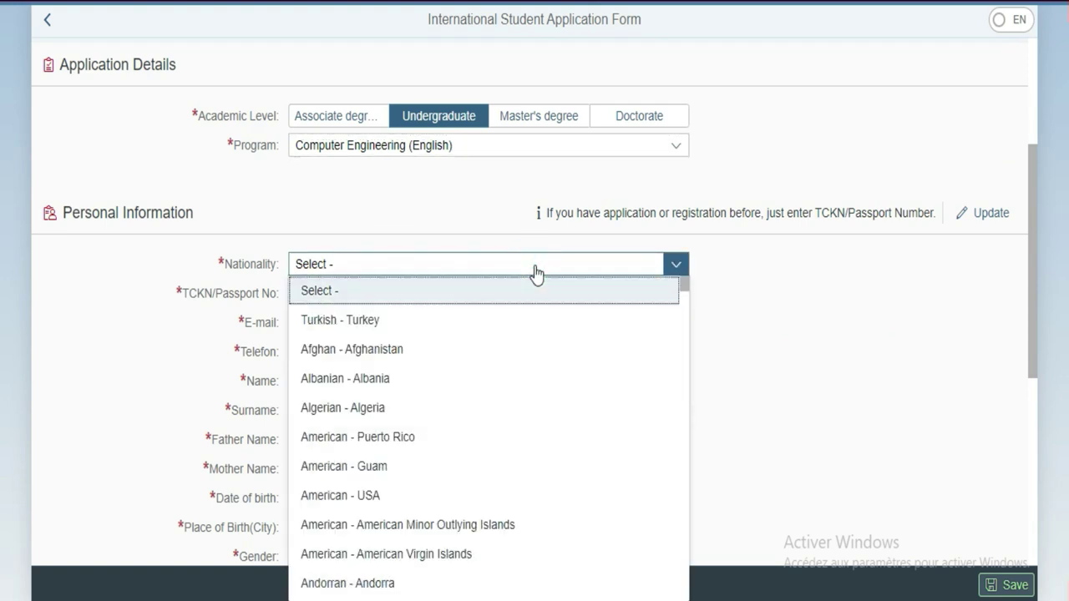
pyautogui.moveTo(684, 283); pyautogui.dragTo(690, 453)
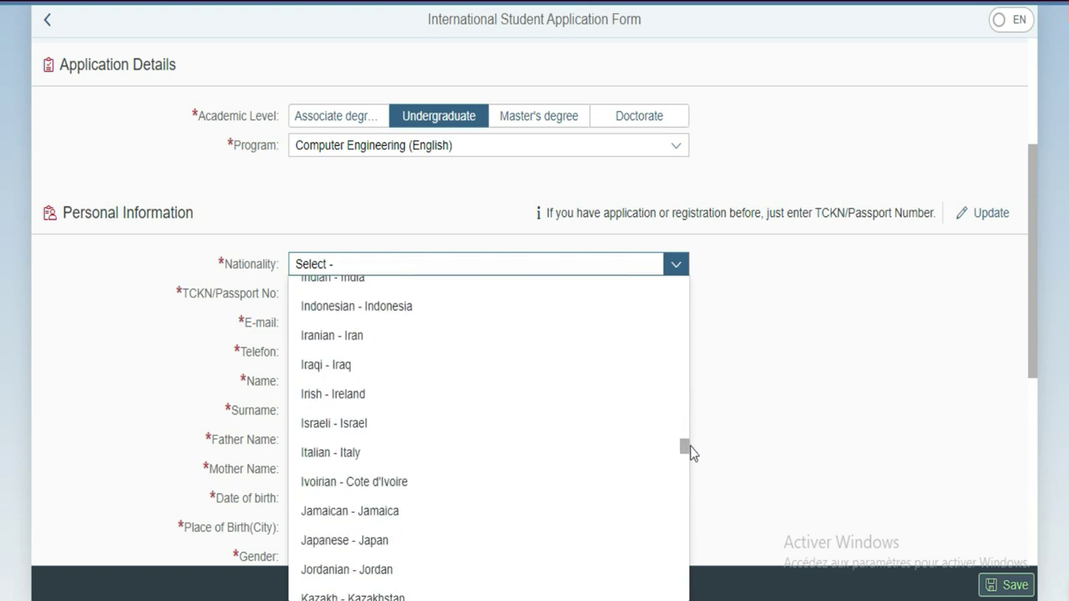
pyautogui.click(414, 488)
pyautogui.click(329, 293)
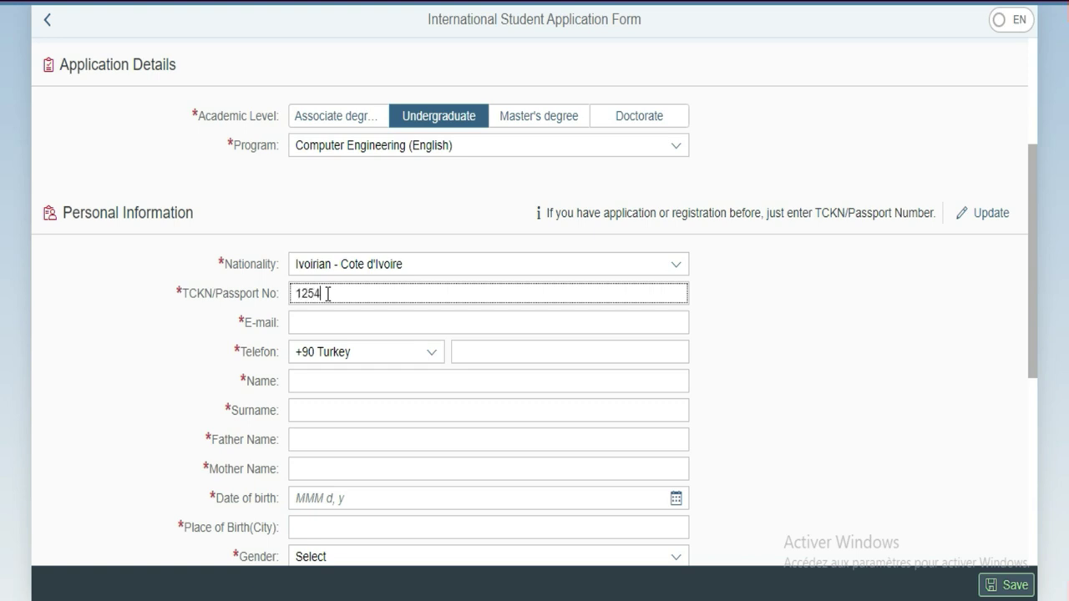
# Finish entering the passport number and fill in the applicant's e-mail address.
pyautogui.write('637')
pyautogui.click(350, 322)
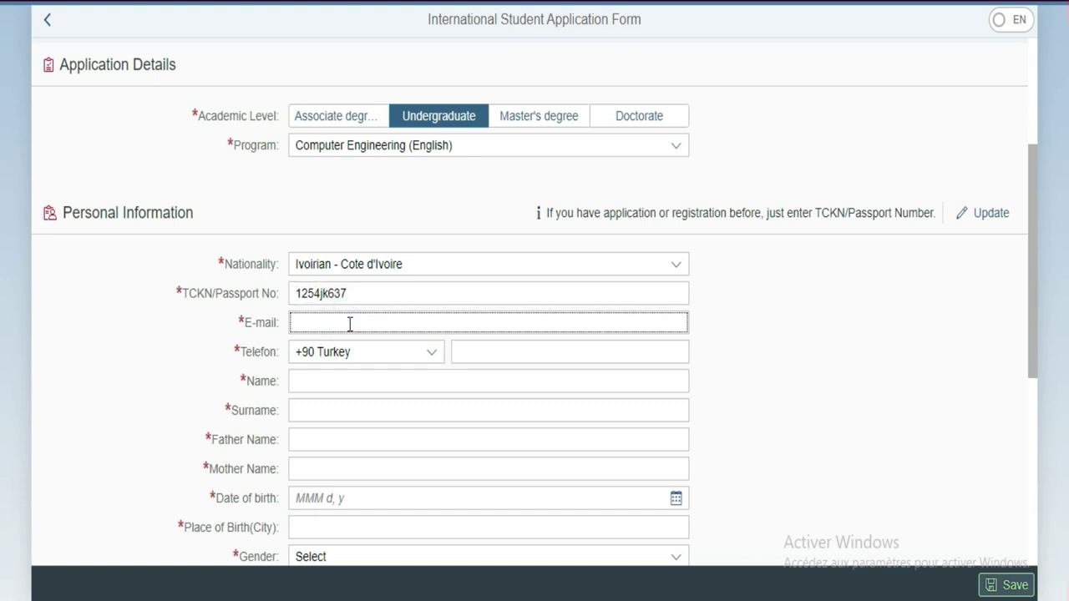
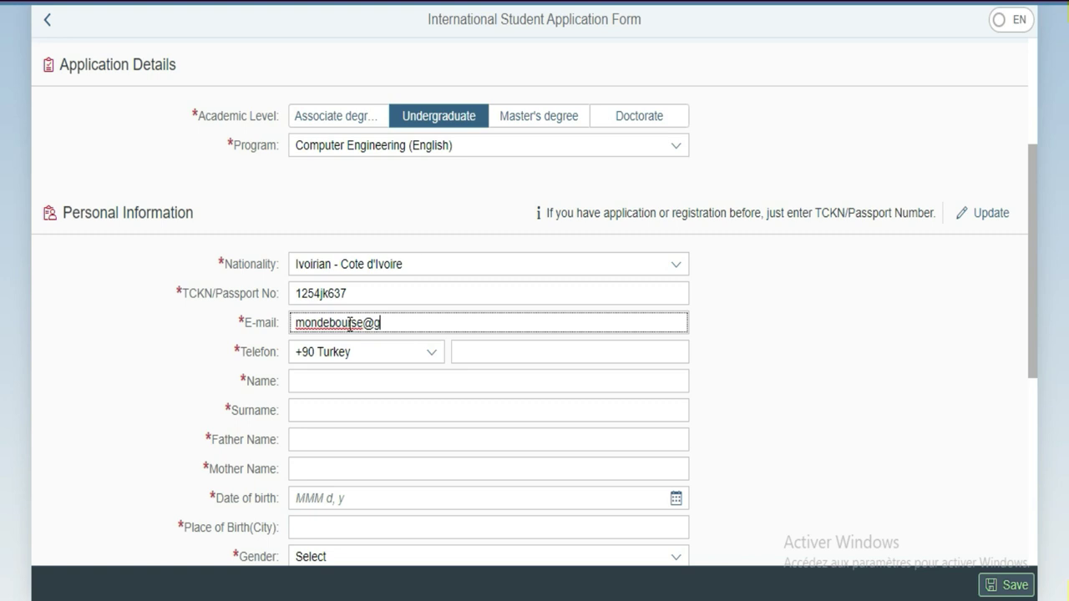
pyautogui.click(432, 353)
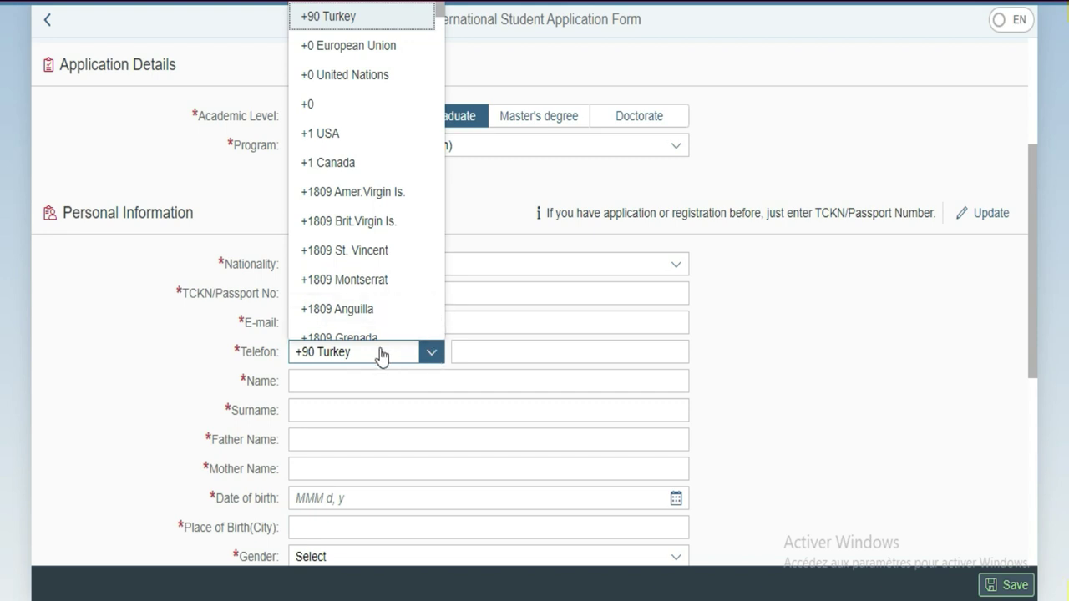
# Set the phone code to +225 Cote d'Ivoire, enter the phone number, and start the first name.
pyautogui.click(381, 355)
pyautogui.click(420, 356)
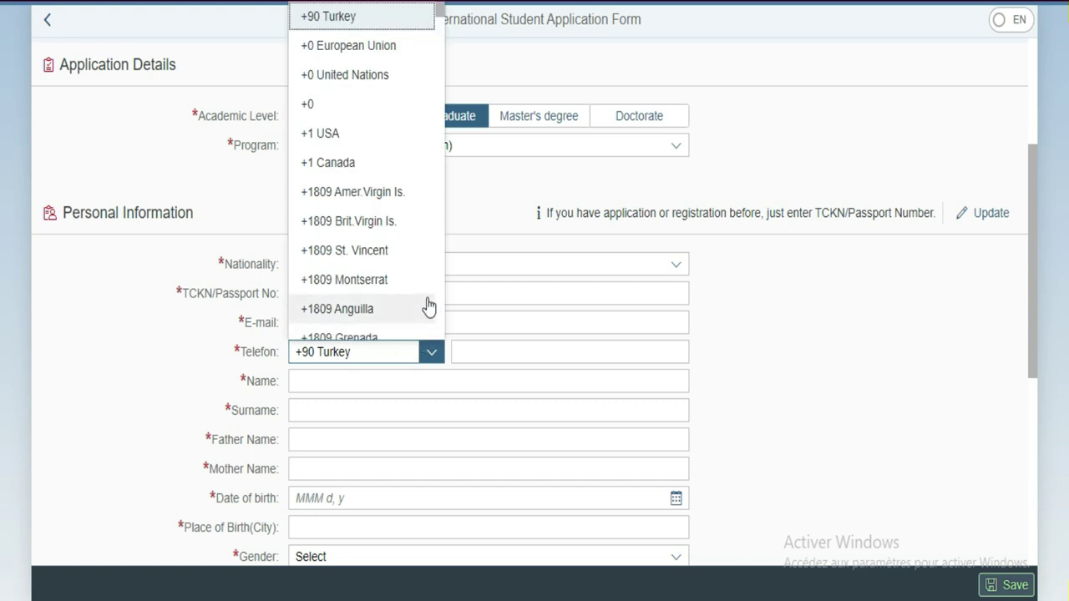
pyautogui.moveTo(439, 13); pyautogui.dragTo(428, 63)
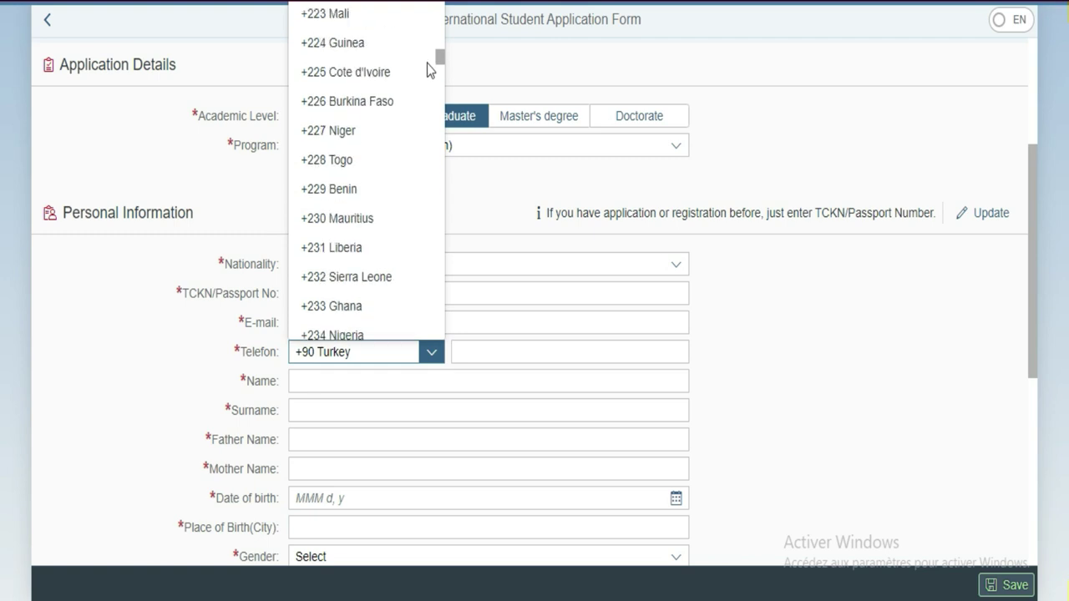
pyautogui.click(395, 74)
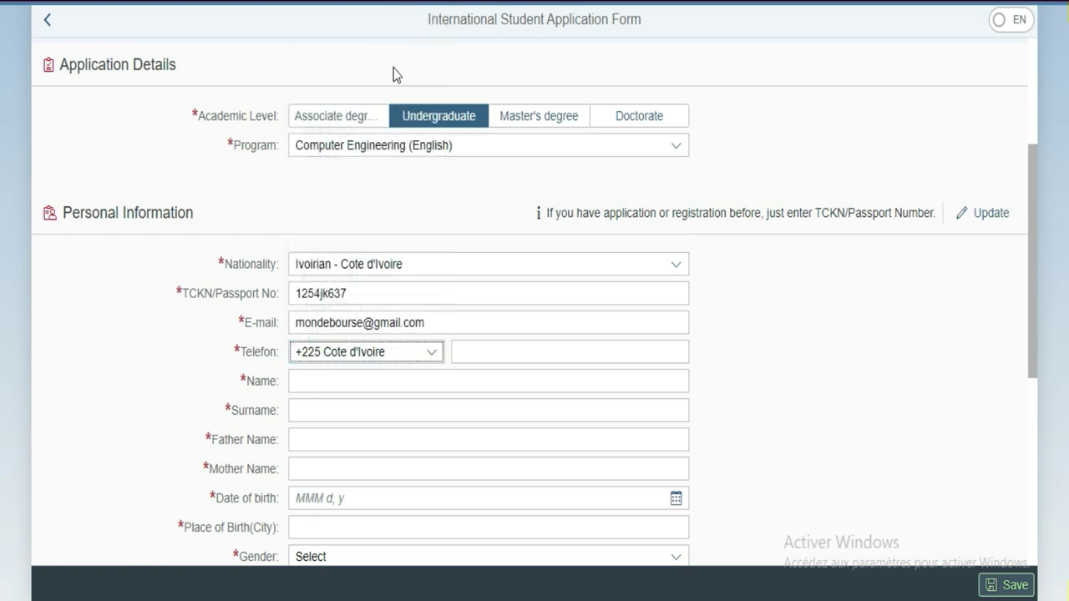
pyautogui.click(526, 357)
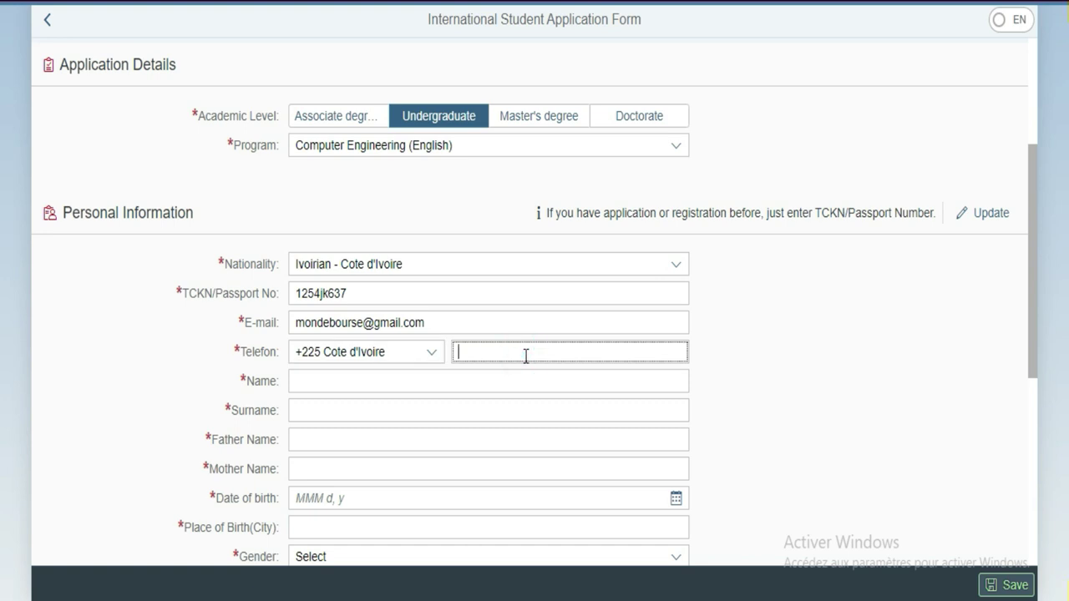
pyautogui.write('59331244')
pyautogui.click(496, 380)
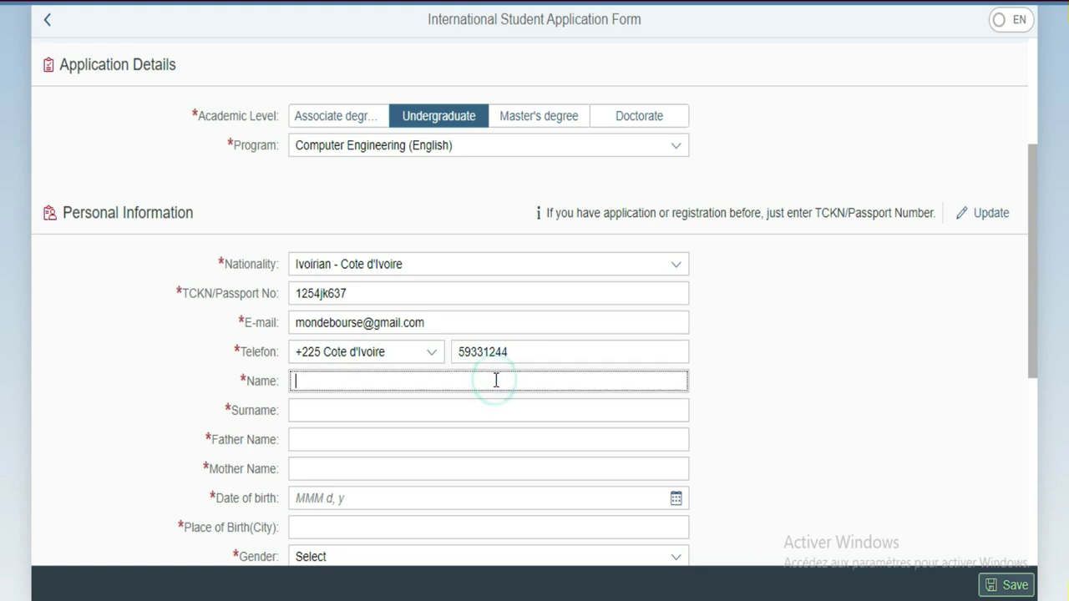
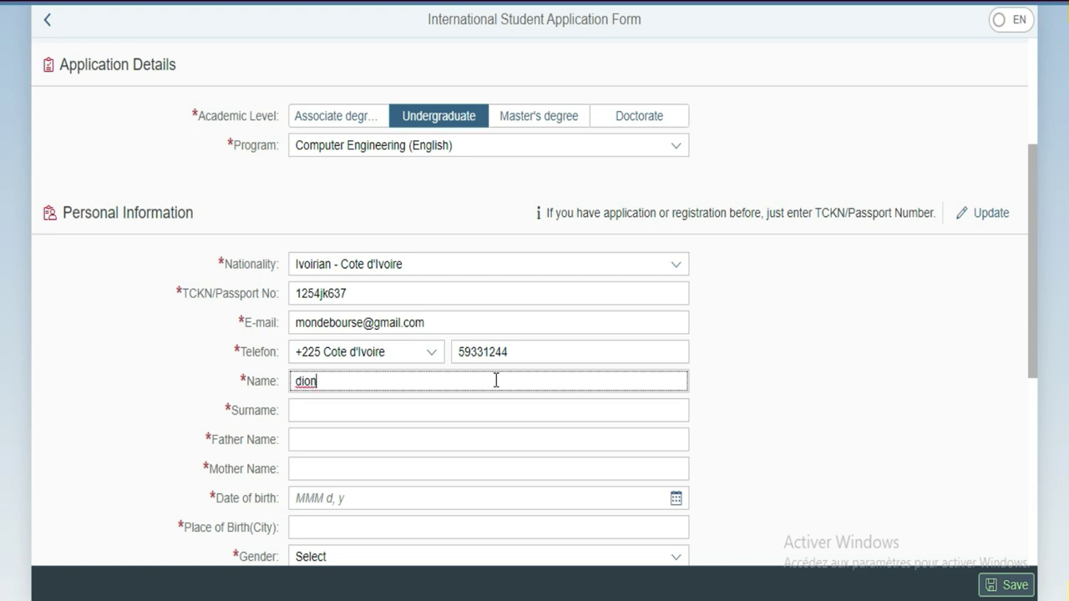
# Enter the applicant's surname, father's name and mother's name, ending at Date of birth.
pyautogui.press('Tab')
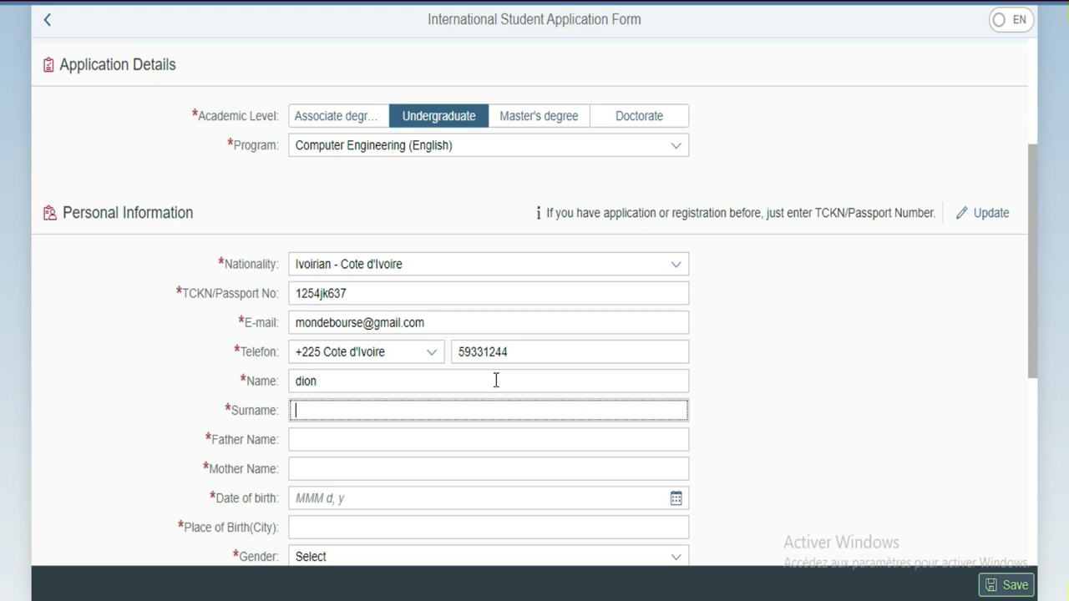
pyautogui.press('Tab')
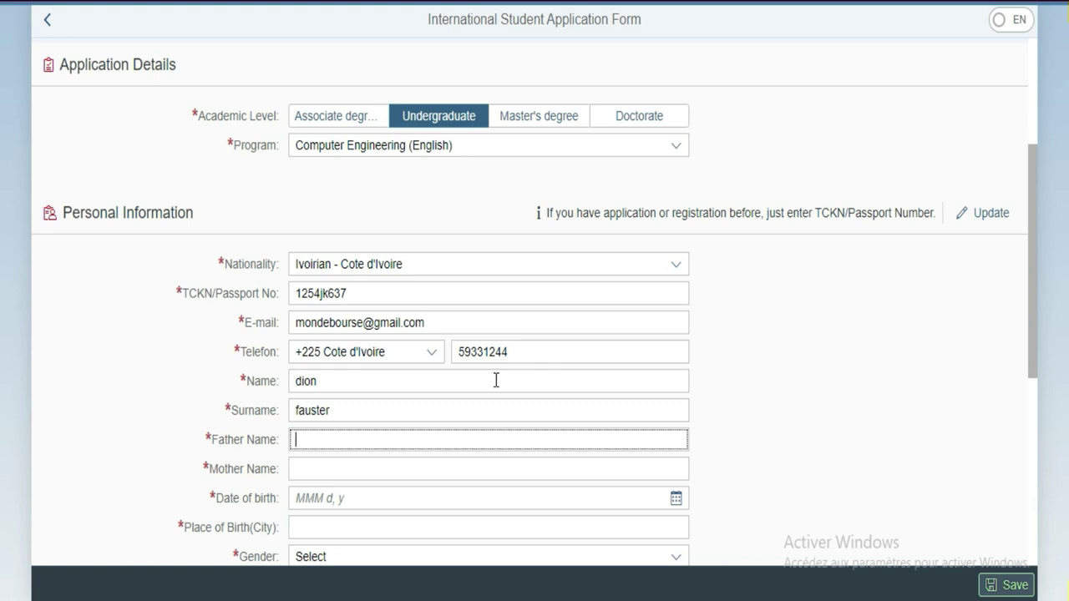
pyautogui.write('gill')
pyautogui.press('Tab')
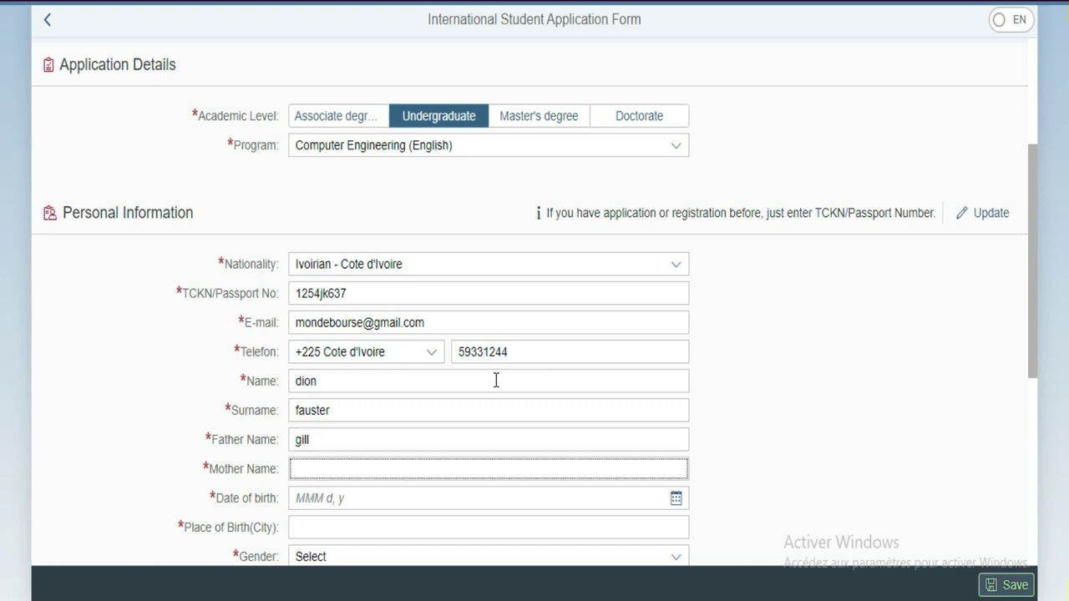
pyautogui.write('yutuk')
pyautogui.press('Tab')
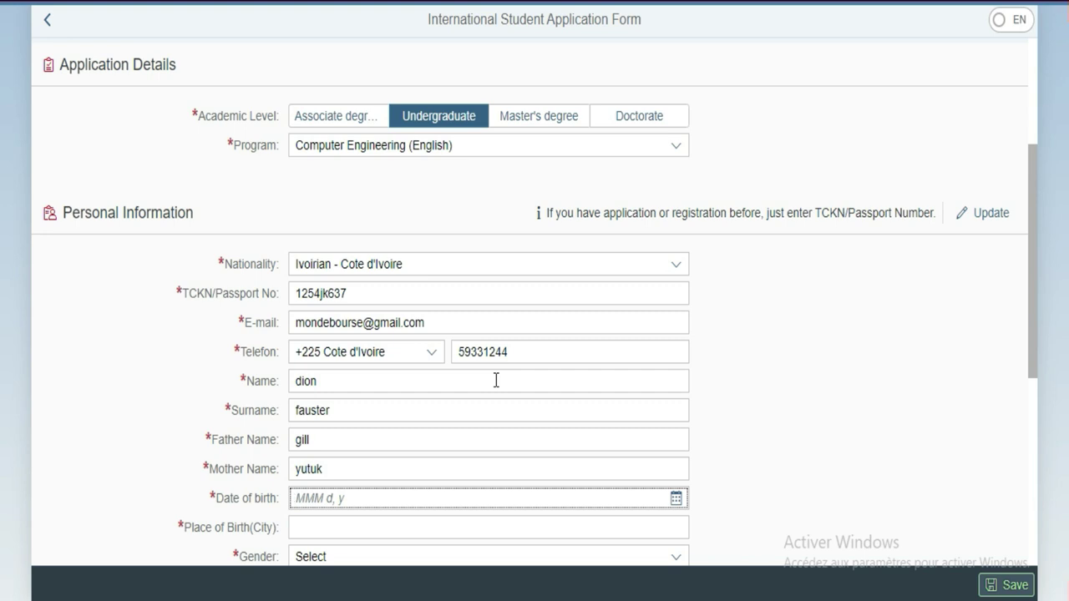
pyautogui.write('12.01.2003')
pyautogui.click(502, 523)
pyautogui.click(677, 501)
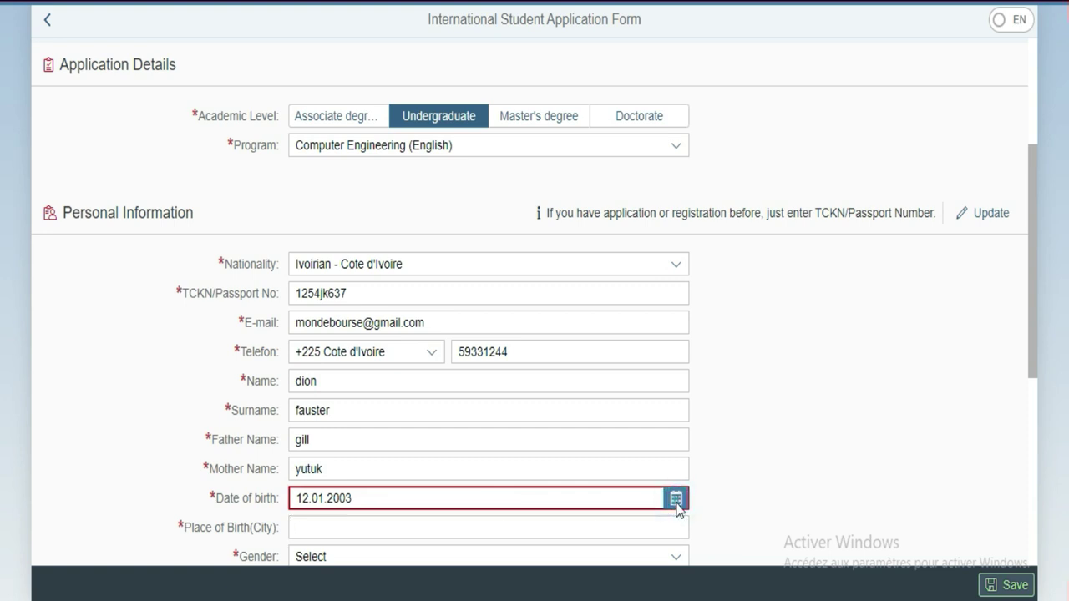
pyautogui.click(676, 501)
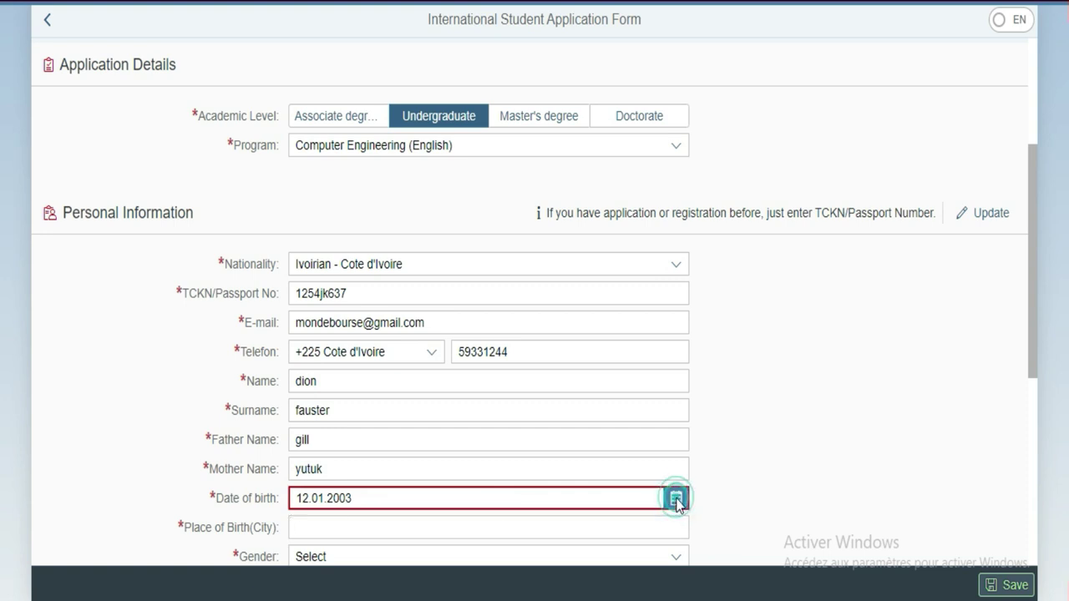
pyautogui.click(564, 500)
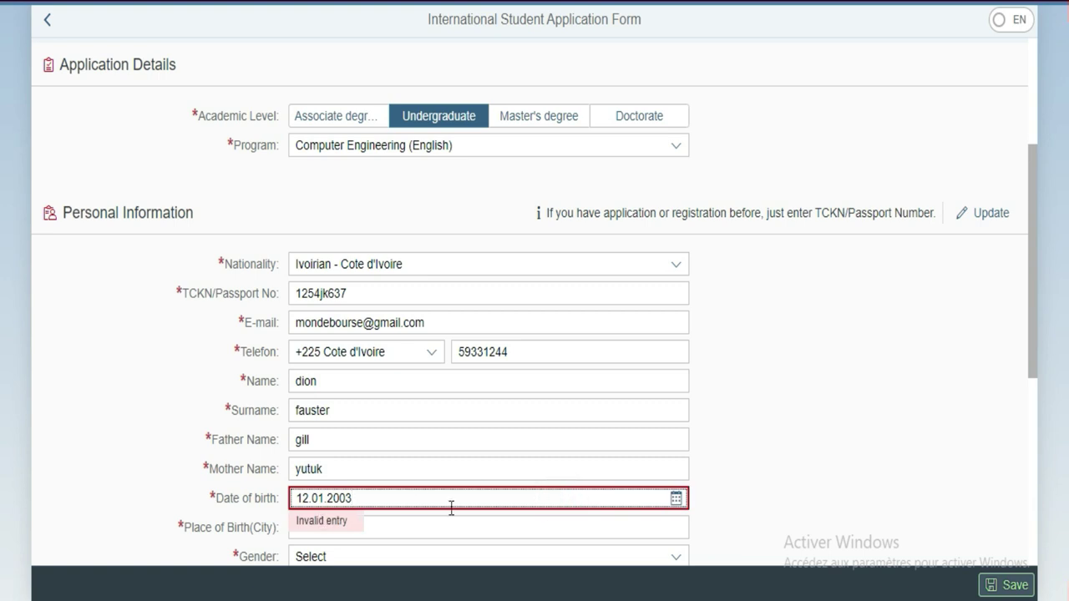
# Replace the date of birth with 01.21.2003, which is still rejected.
pyautogui.press('BackSpace')
pyautogui.press('BackSpace')
pyautogui.press('BackSpace')
pyautogui.press('BackSpace')
pyautogui.press('BackSpace')
pyautogui.press('BackSpace')
pyautogui.press('BackSpace')
pyautogui.press('BackSpace')
pyautogui.press('BackSpace')
pyautogui.press('BackSpace')
pyautogui.write('01.21.2003')
pyautogui.press('Tab')
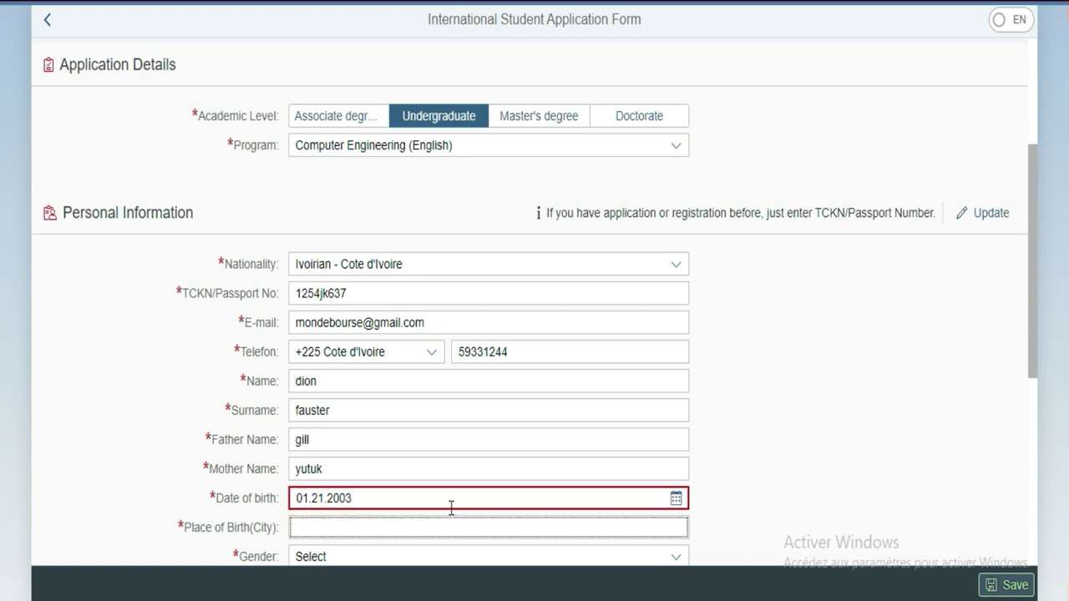
pyautogui.click(448, 503)
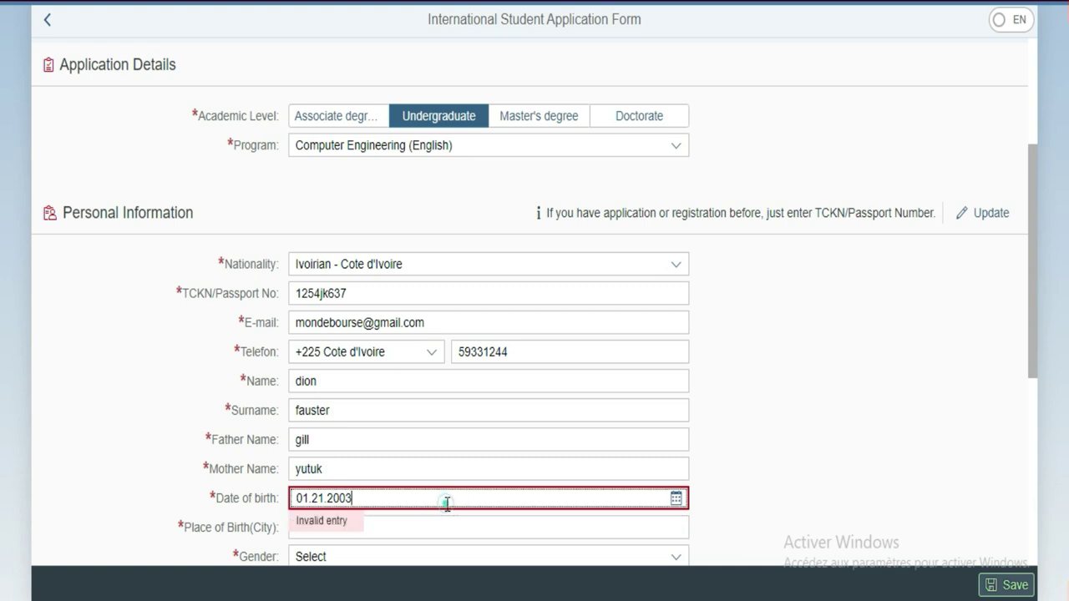
# Retype the date of birth as 01 23.2003; the field stays outlined in red.
pyautogui.press('BackSpace')
pyautogui.press('BackSpace')
pyautogui.press('BackSpace')
pyautogui.press('BackSpace')
pyautogui.press('BackSpace')
pyautogui.press('BackSpace')
pyautogui.press('BackSpace')
pyautogui.press('BackSpace')
pyautogui.press('BackSpace')
pyautogui.press('BackSpace')
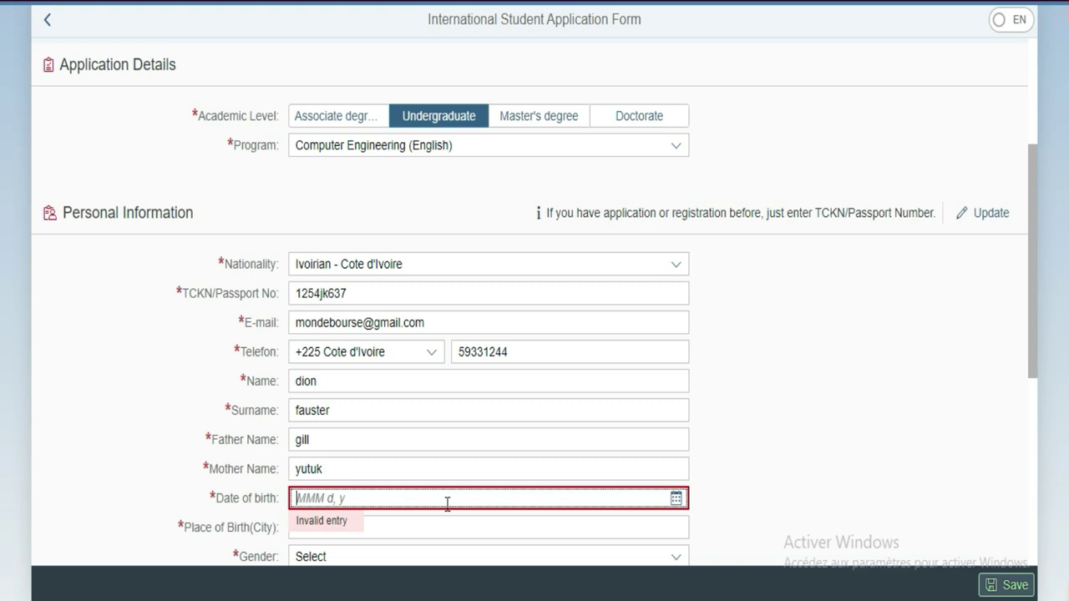
pyautogui.write('01')
pyautogui.moveTo(854, 565)
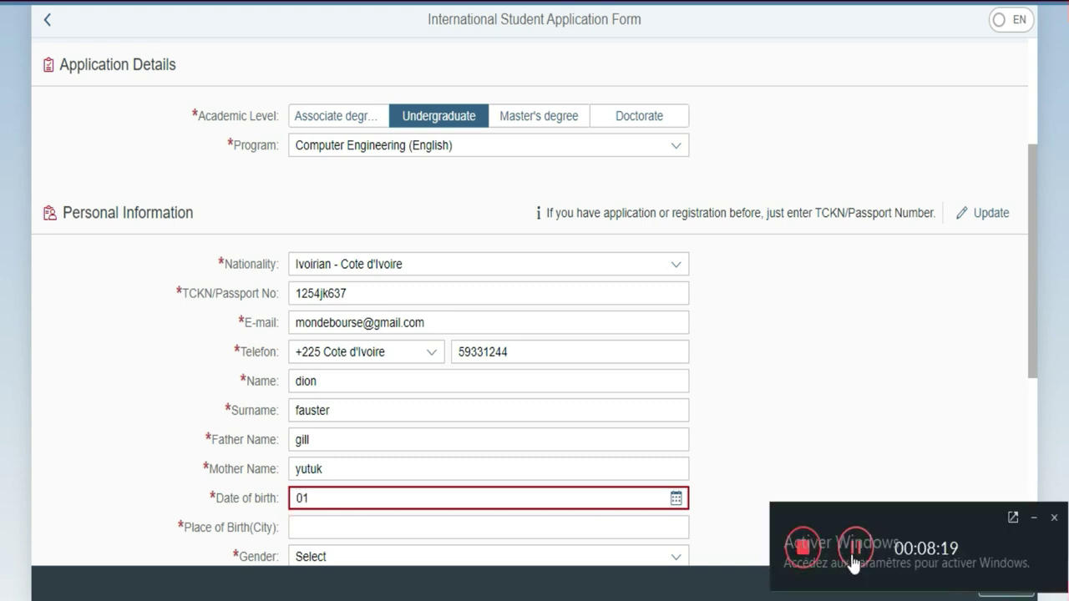
pyautogui.click(1036, 518)
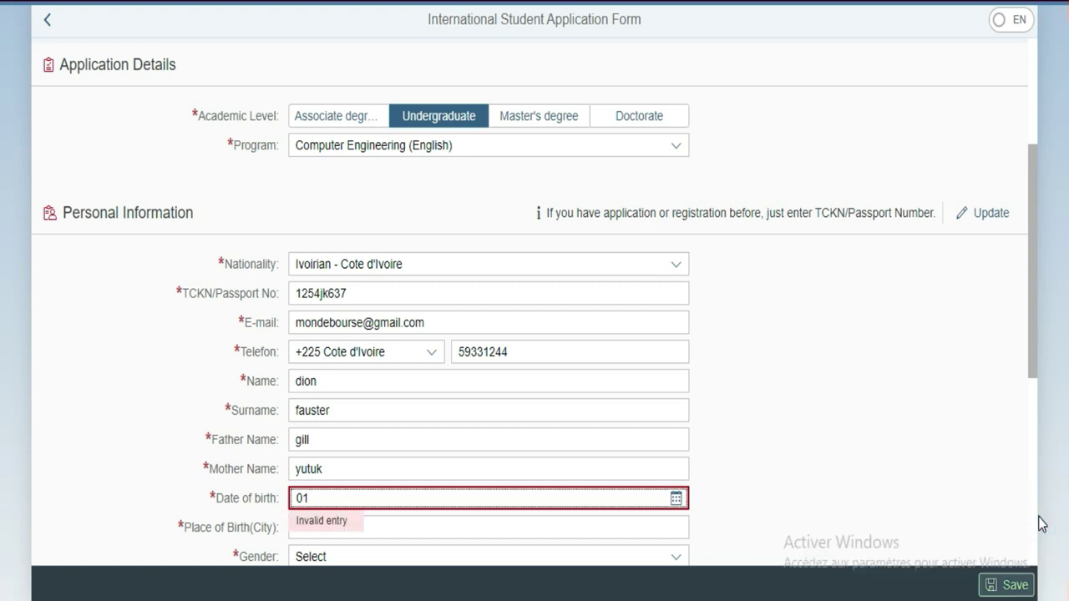
pyautogui.write('21')
pyautogui.press('BackSpace')
pyautogui.press('BackSpace')
pyautogui.moveTo(863, 568)
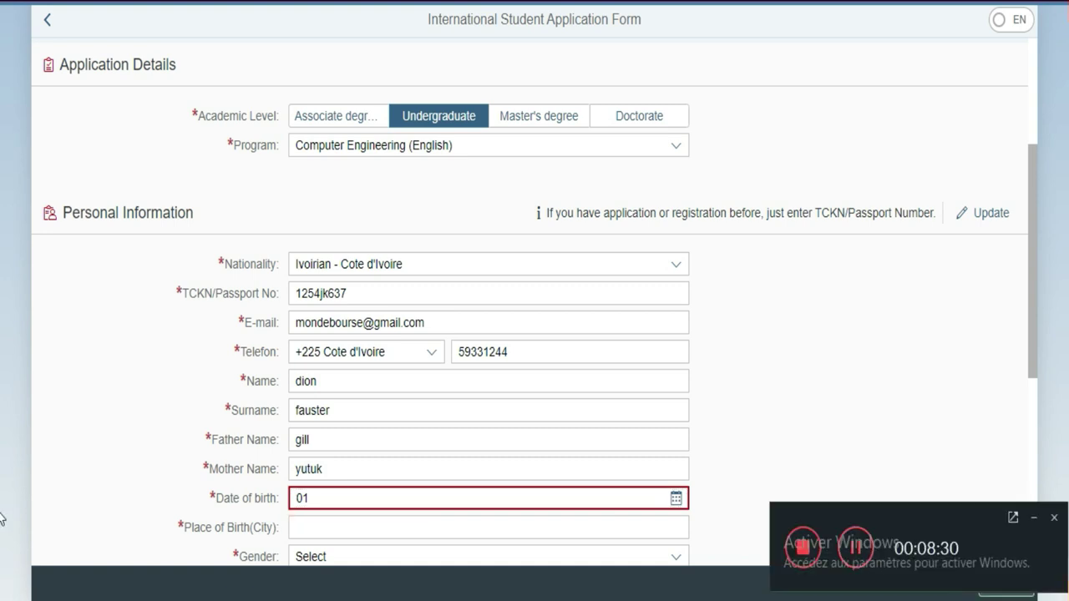
pyautogui.click(1034, 519)
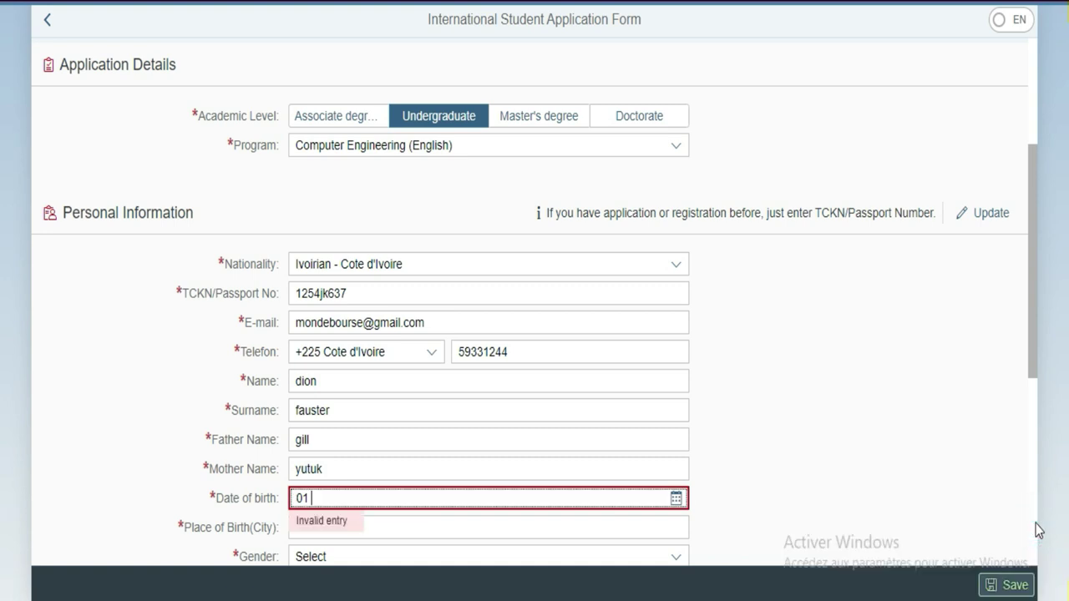
pyautogui.write('23')
pyautogui.write('.')
pyautogui.write('2003')
# Pick Jul 8, 2003 from the Date of birth calendar through its year view.
pyautogui.click(592, 528)
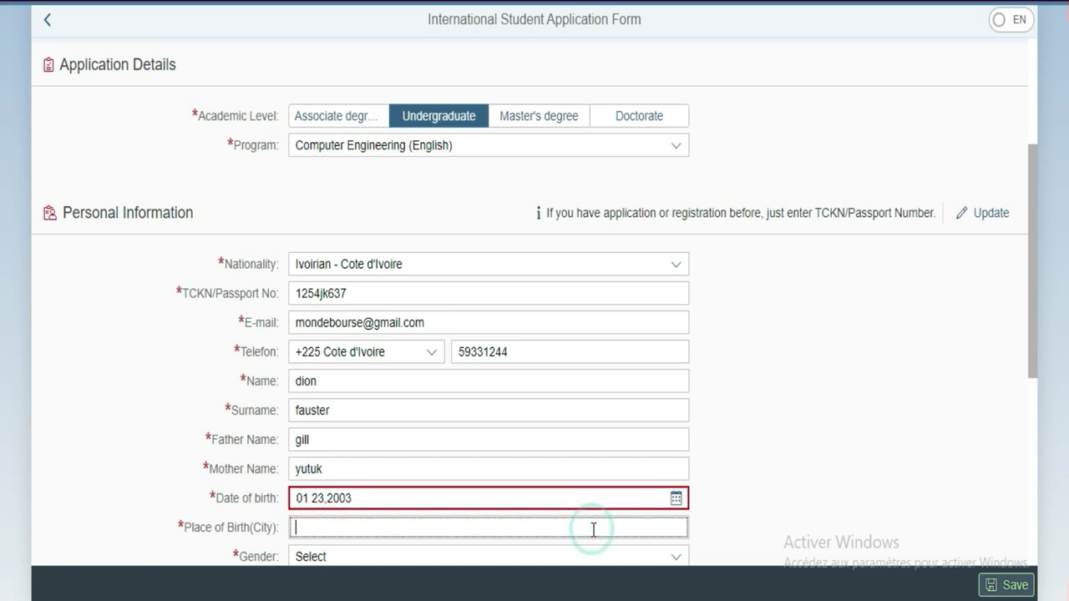
pyautogui.click(626, 499)
pyautogui.click(677, 499)
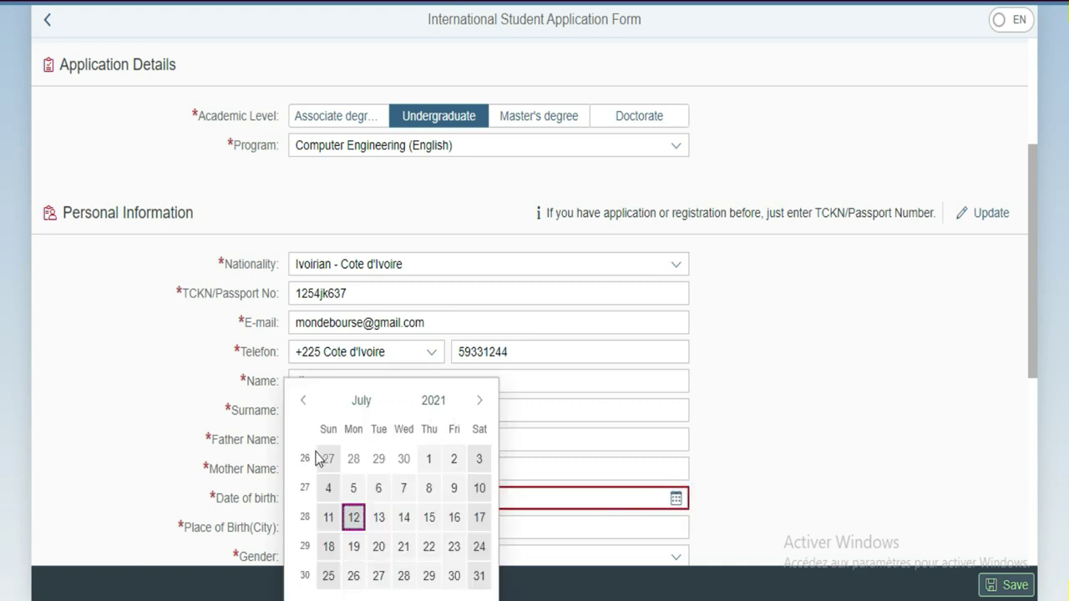
pyautogui.click(429, 404)
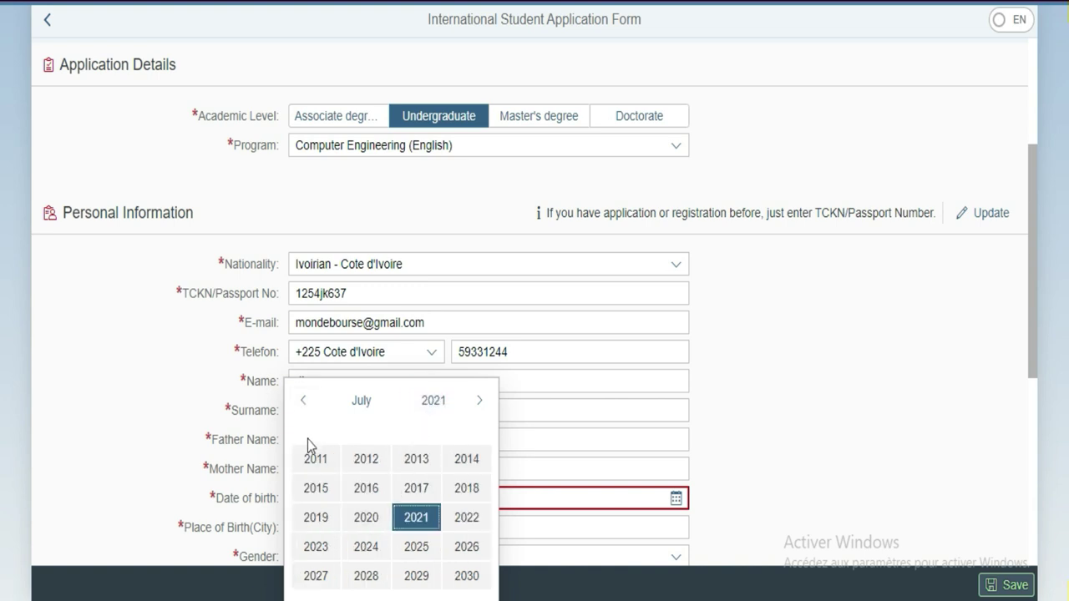
pyautogui.click(304, 403)
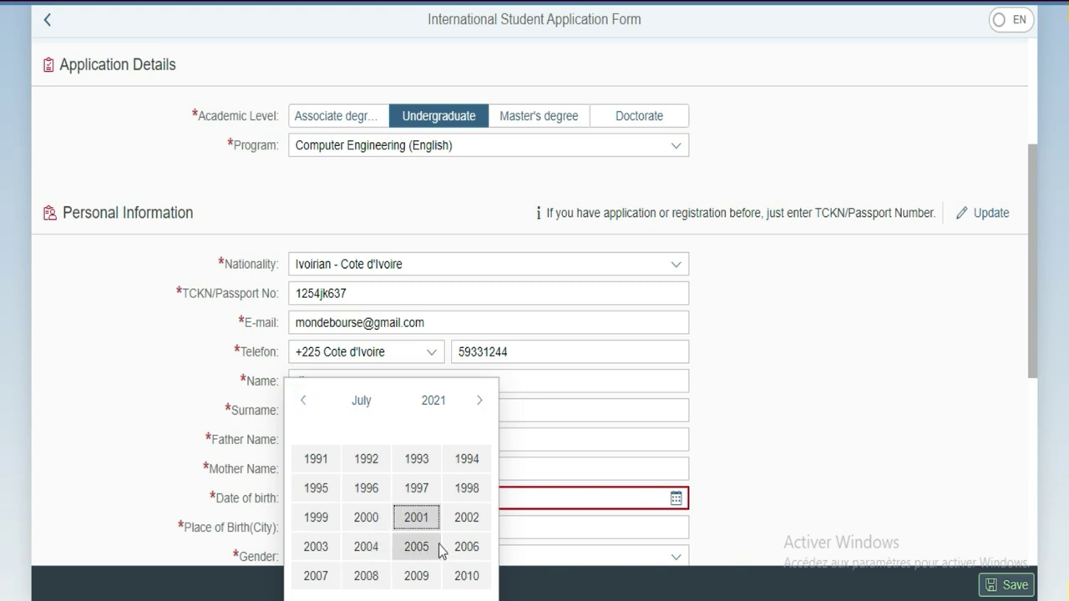
pyautogui.click(317, 548)
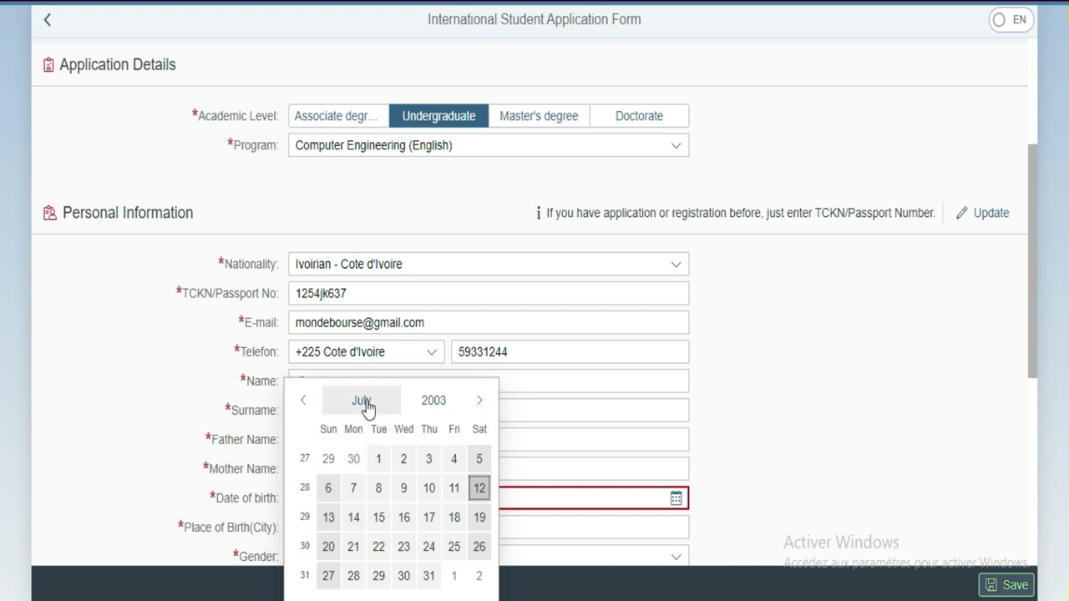
pyautogui.click(377, 491)
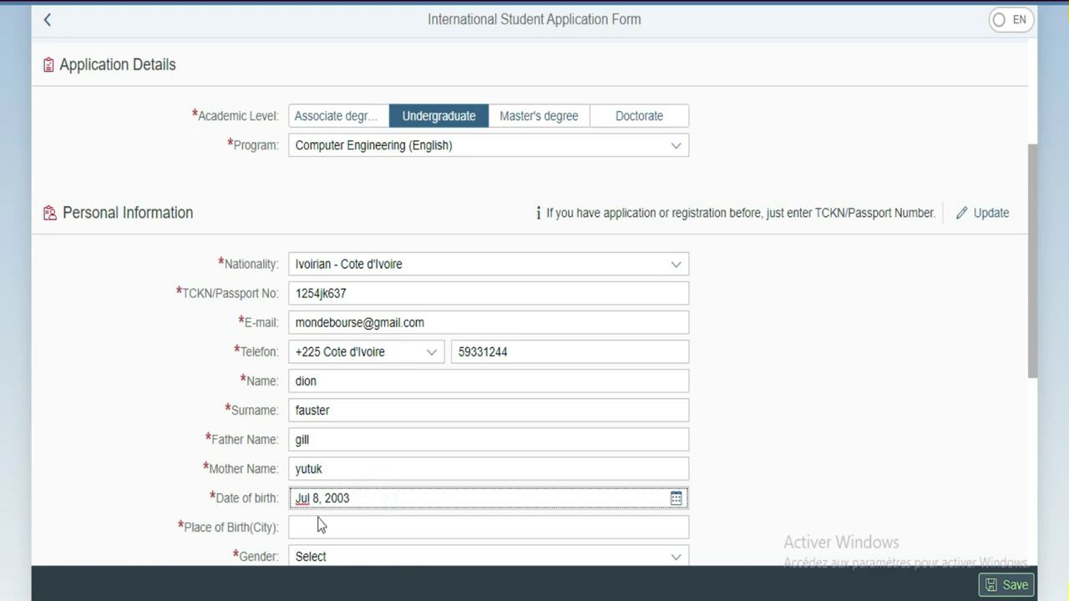
pyautogui.click(343, 526)
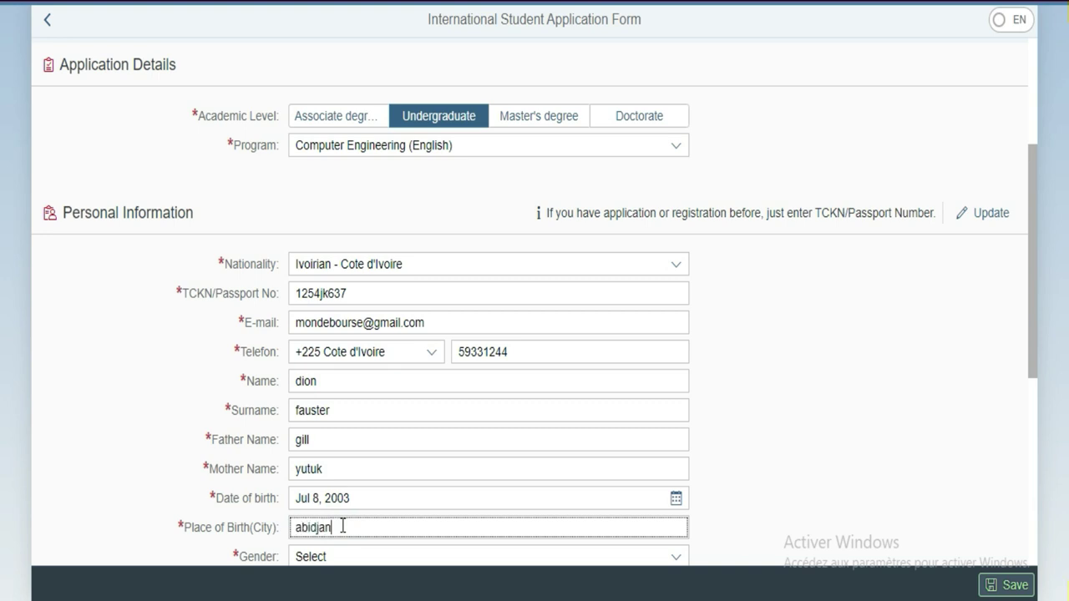
# Set Gender to Male in the personal information section.
pyautogui.press('Tab')
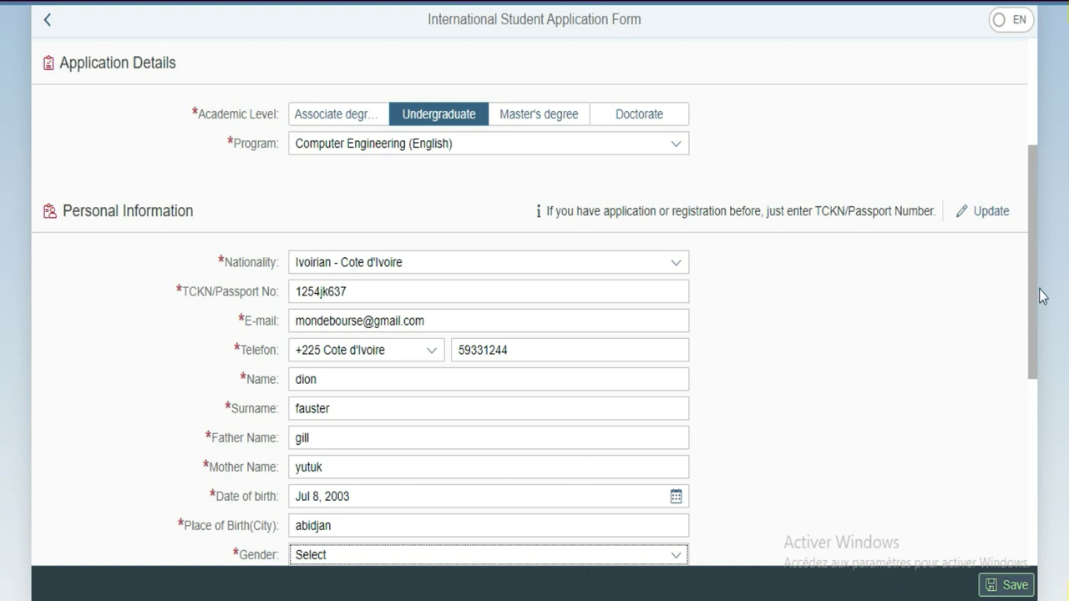
pyautogui.scroll(-2, 1035, 300)
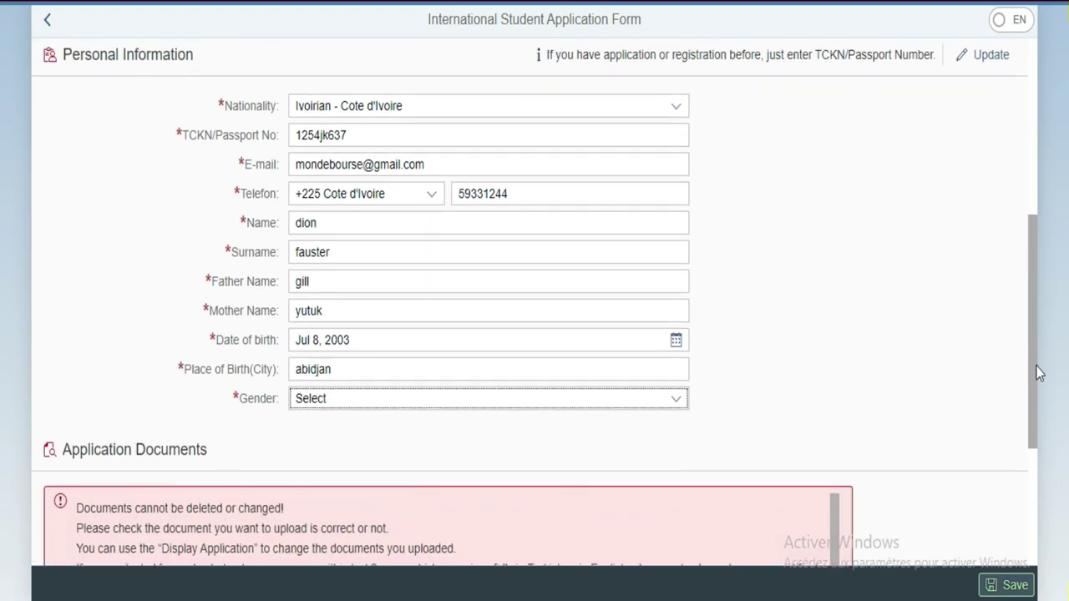
pyautogui.click(587, 400)
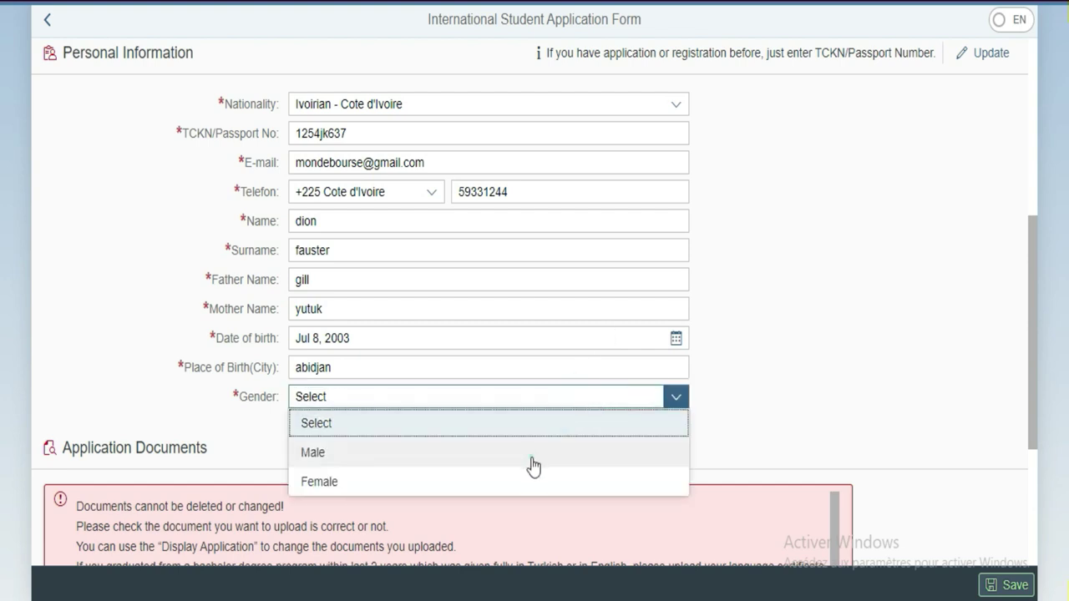
pyautogui.click(531, 456)
# Browse for a High School Graduation Certificate file to upload.
pyautogui.moveTo(1034, 283); pyautogui.dragTo(1033, 374)
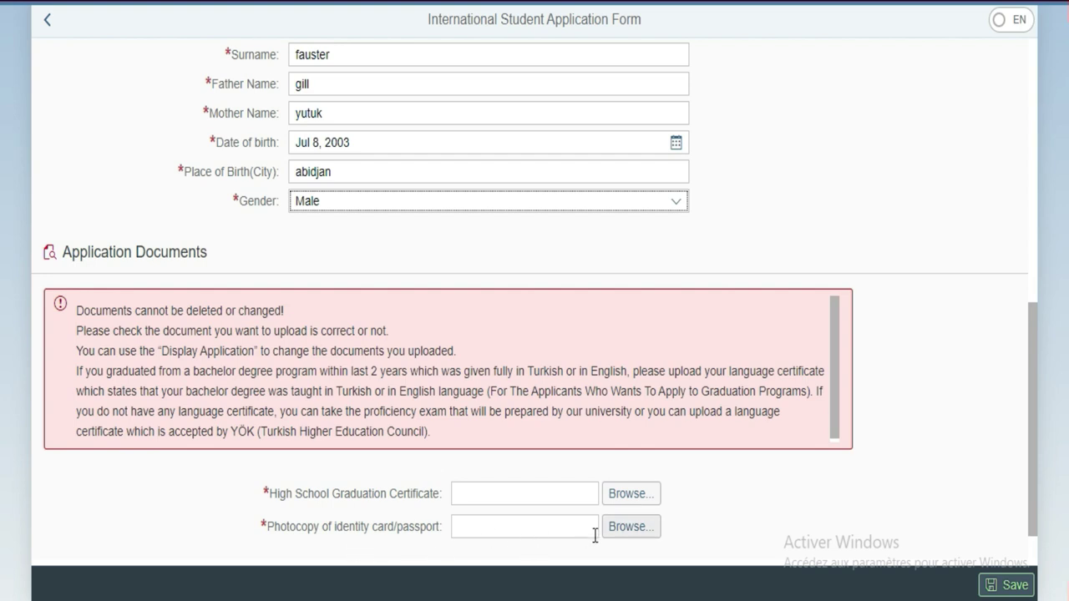
pyautogui.click(639, 499)
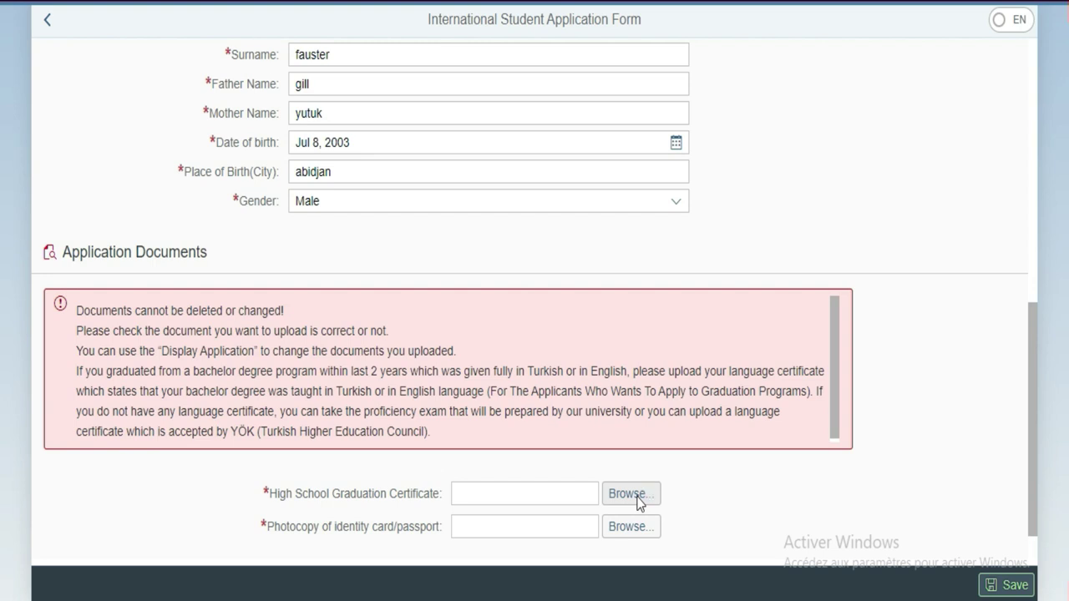
pyautogui.click(639, 500)
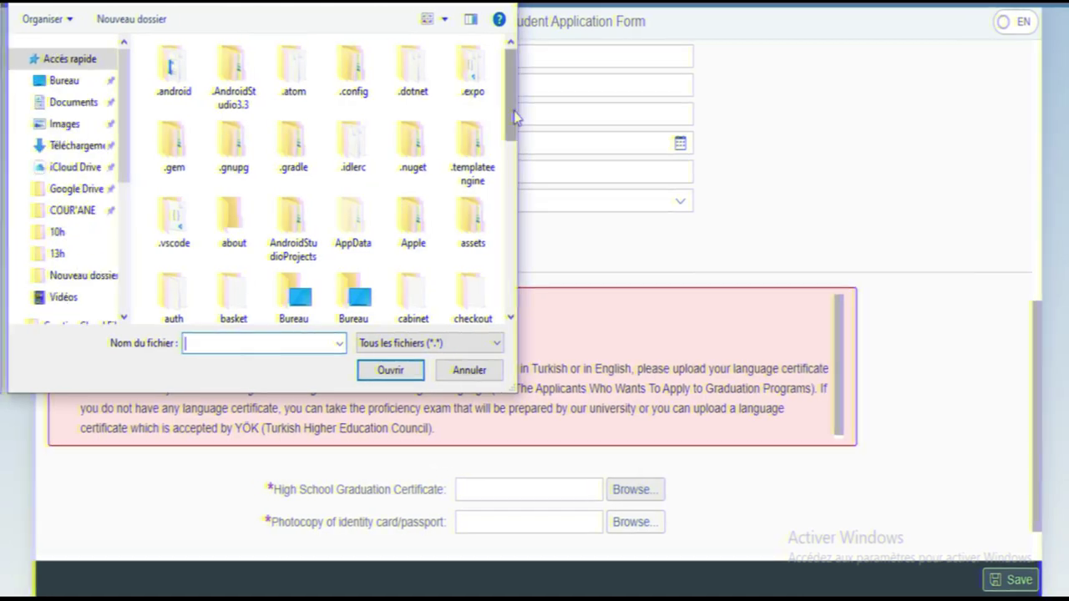
# Scroll through the Images folder's picture thumbnails to find the certificate file.
pyautogui.moveTo(510, 112); pyautogui.dragTo(513, 310)
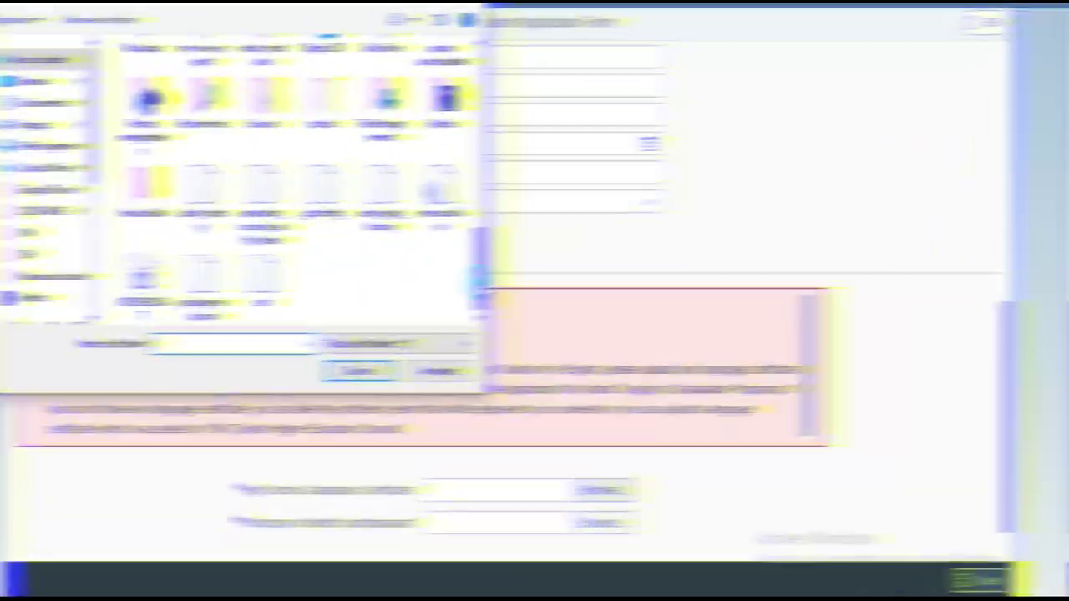
pyautogui.scroll(5, 292, 184)
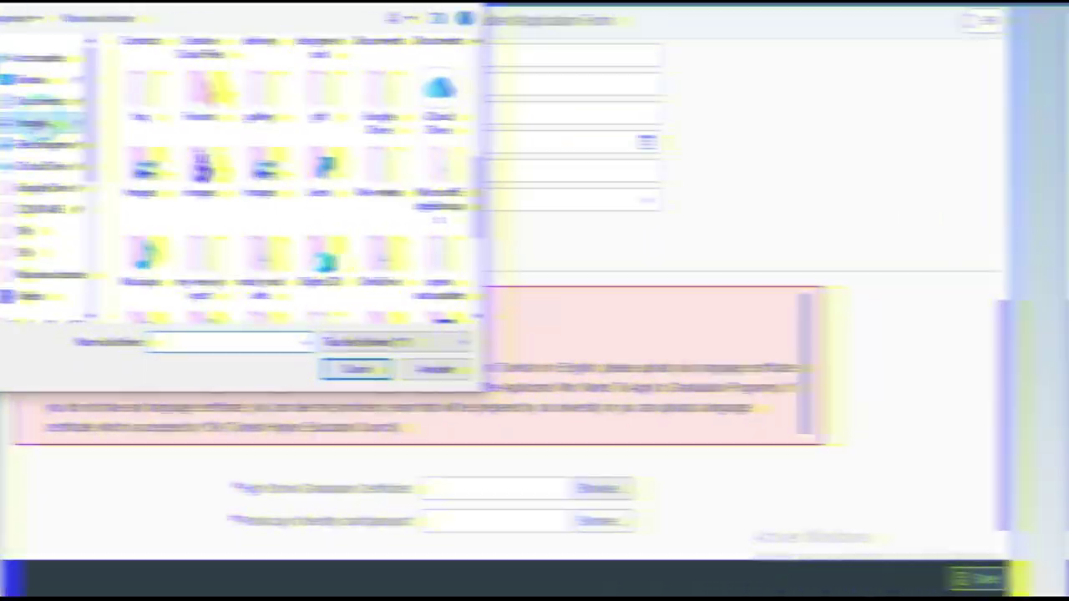
pyautogui.keyDown('ctrl'); pyautogui.scroll(2, 292, 184); pyautogui.keyUp('ctrl')
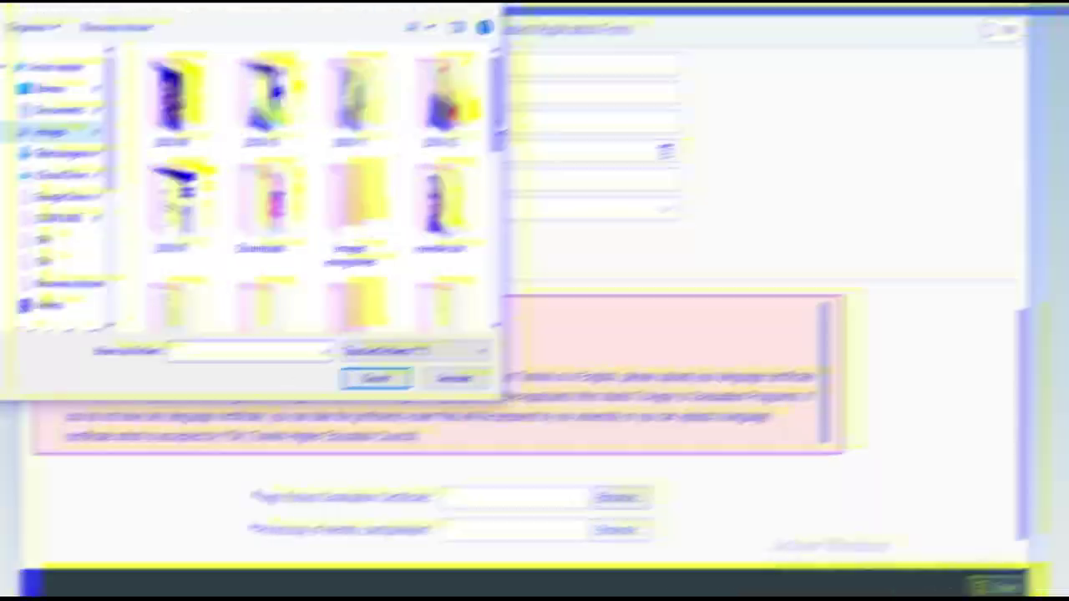
pyautogui.scroll(-4, 292, 184)
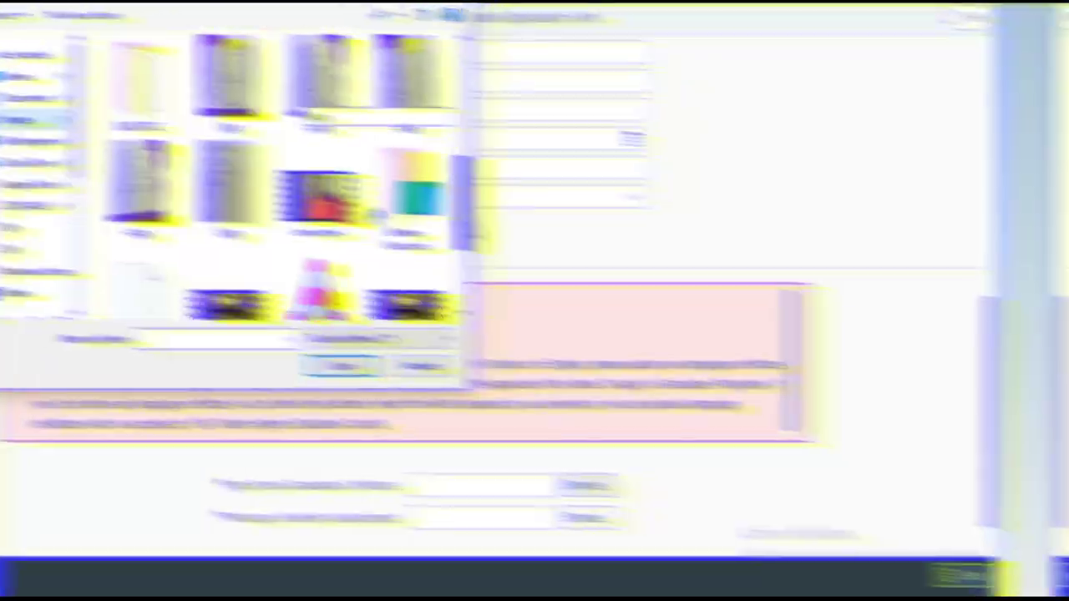
pyautogui.scroll(-3, 275, 176)
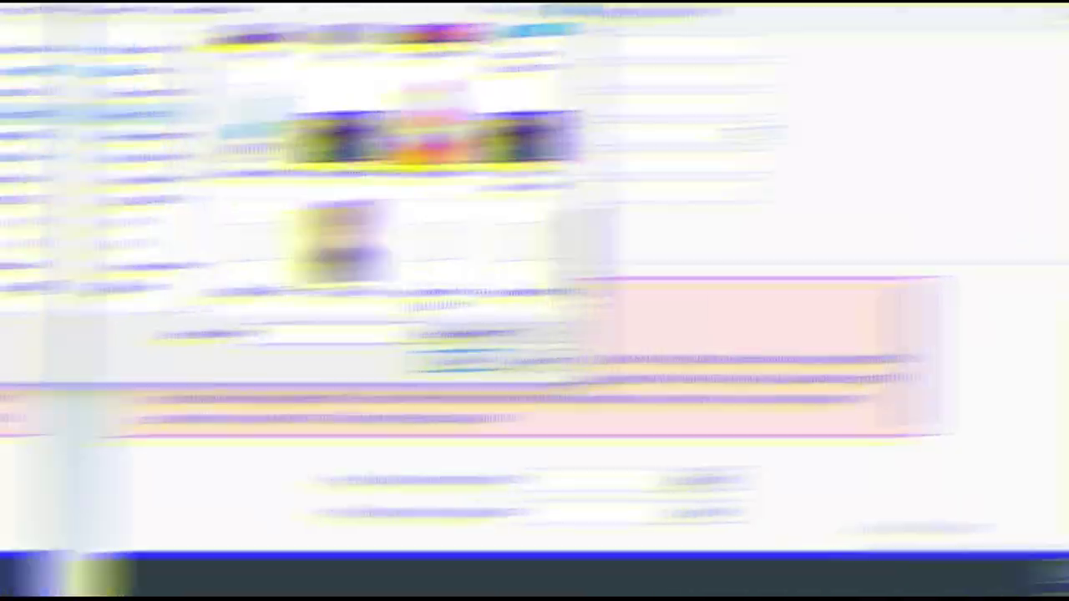
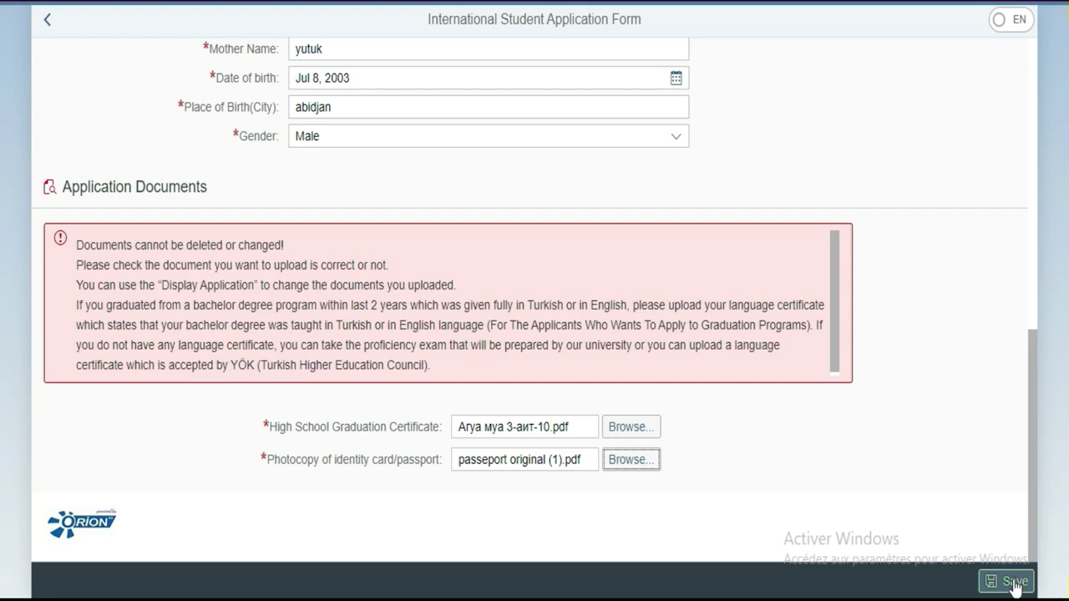
# Save and approve the application, then send it with only the KVKK consent ticked, leaving commercial messages off.
pyautogui.click(1013, 583)
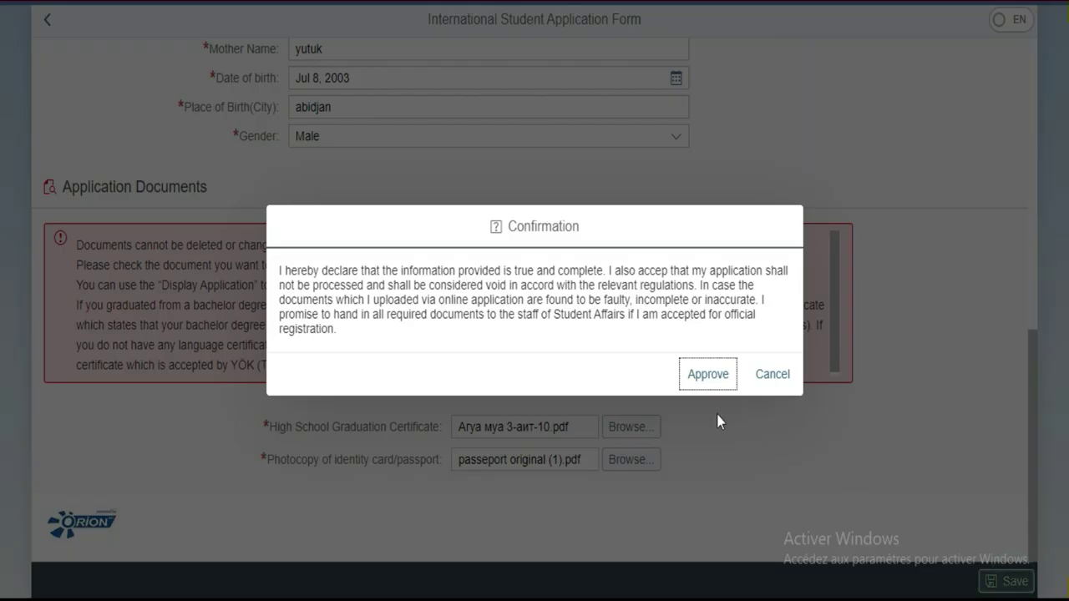
pyautogui.click(706, 382)
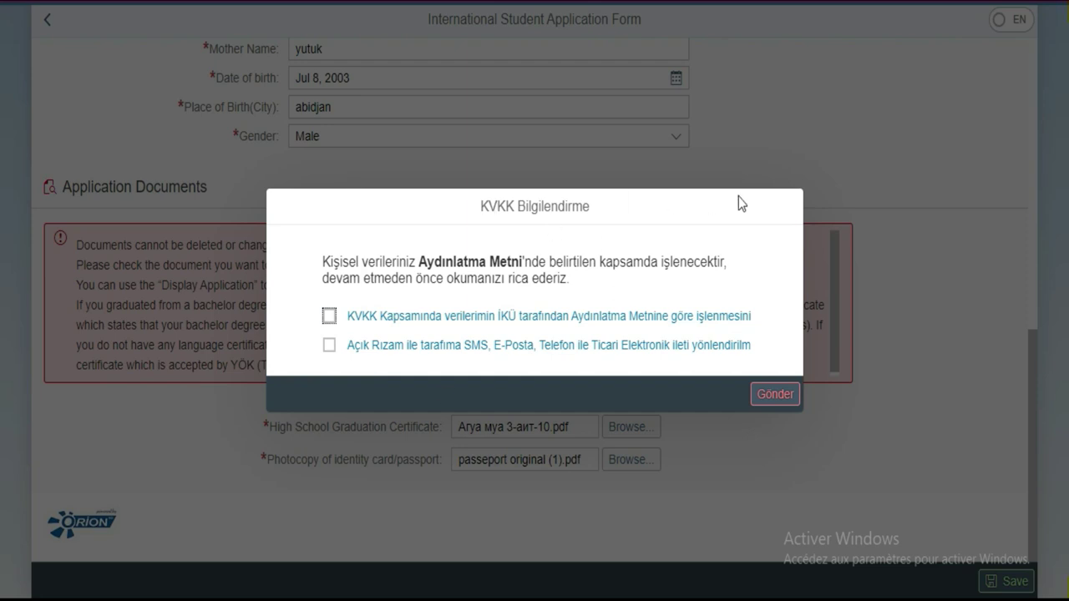
pyautogui.click(329, 316)
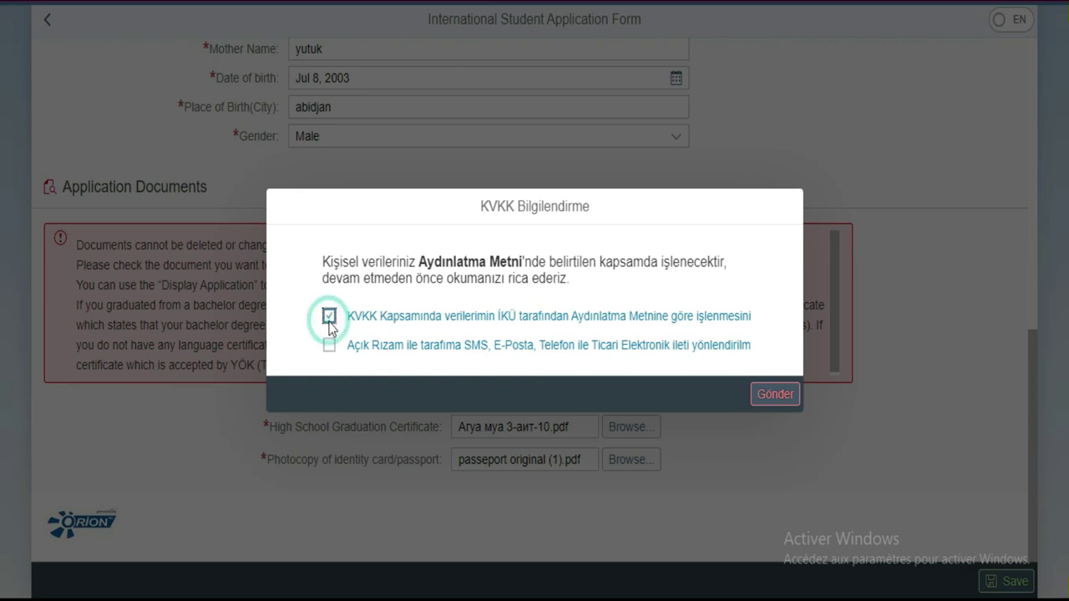
pyautogui.click(330, 346)
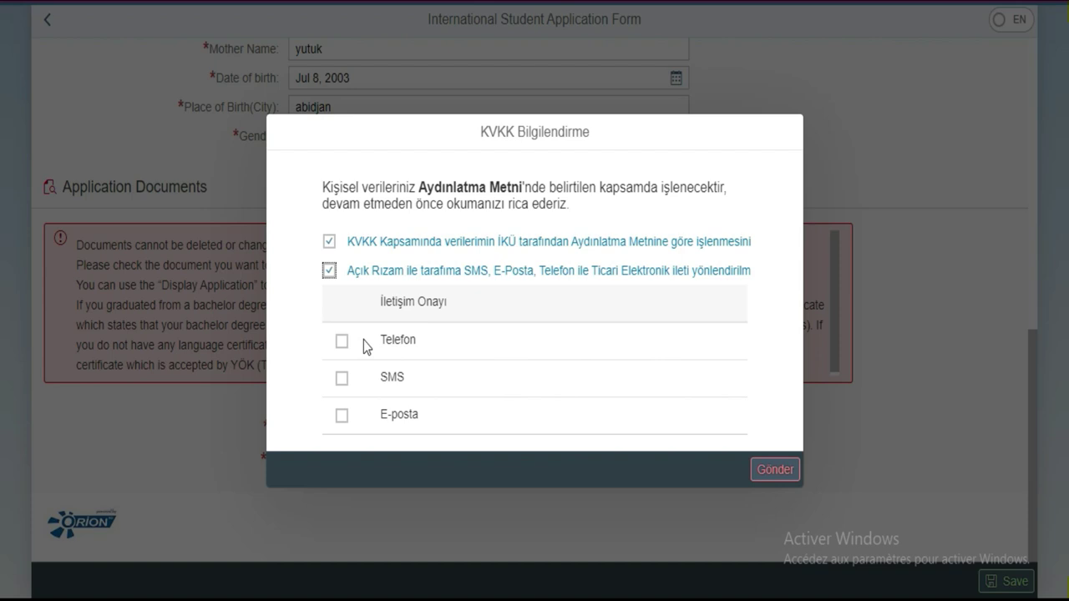
pyautogui.click(330, 271)
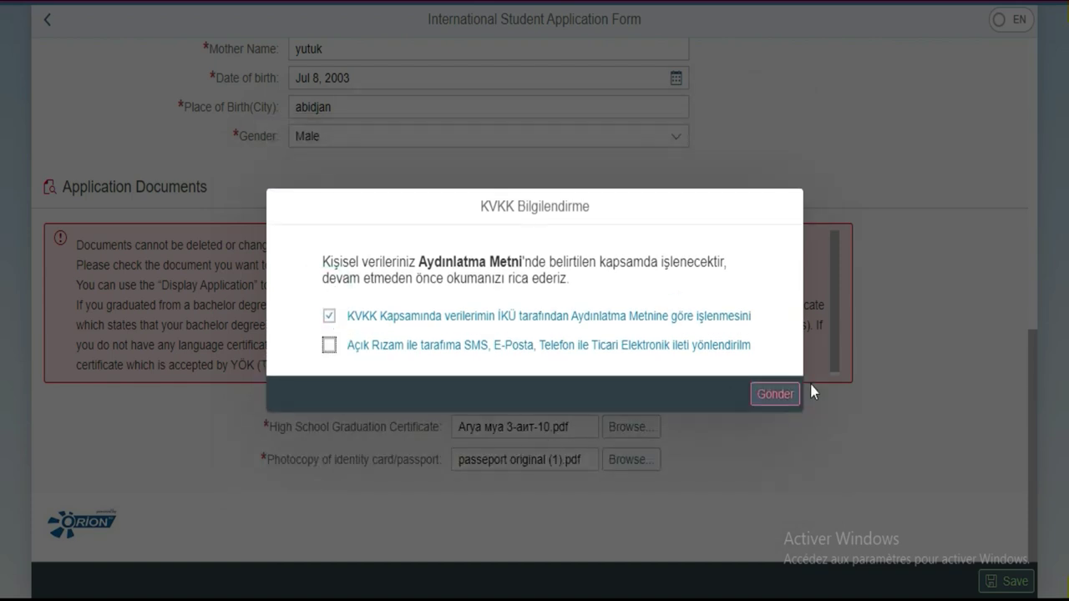
pyautogui.click(775, 399)
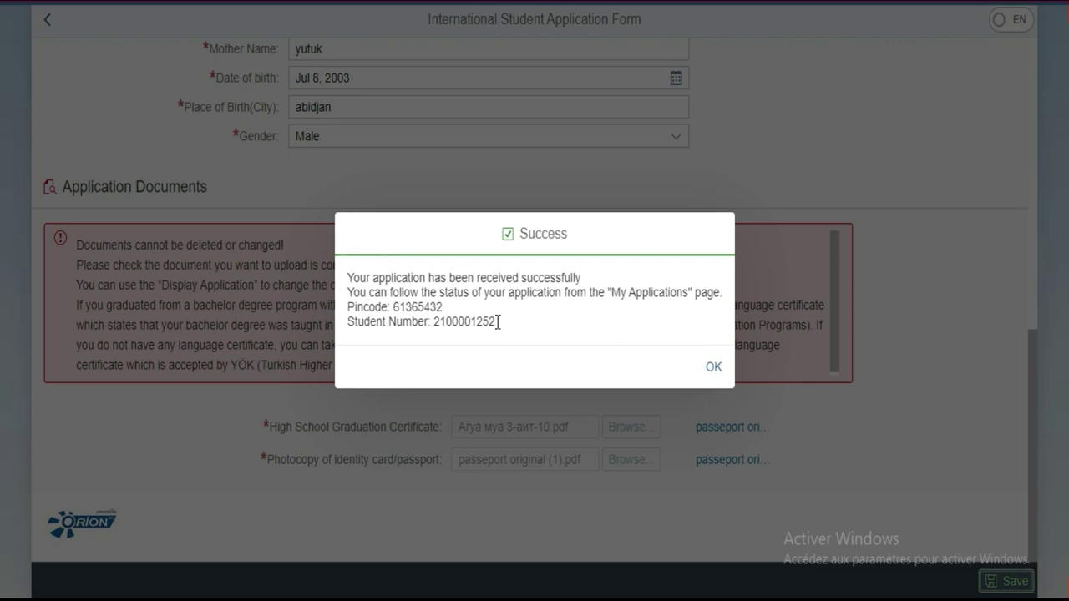
# Highlight the Pincode and Student Number lines in the success message, then dismiss it.
pyautogui.moveTo(498, 322); pyautogui.dragTo(349, 307)
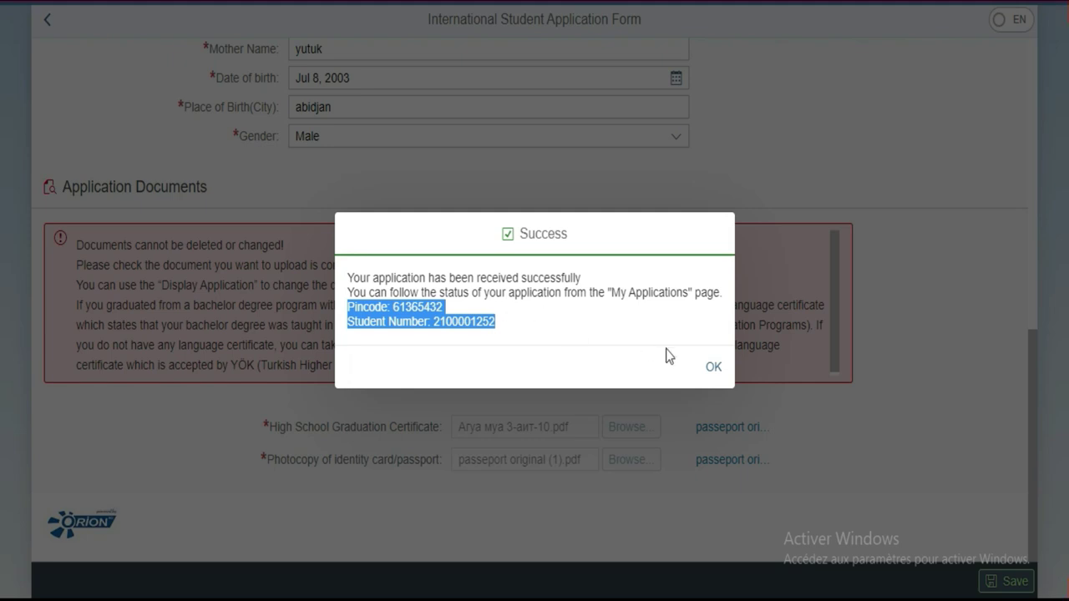
pyautogui.click(712, 378)
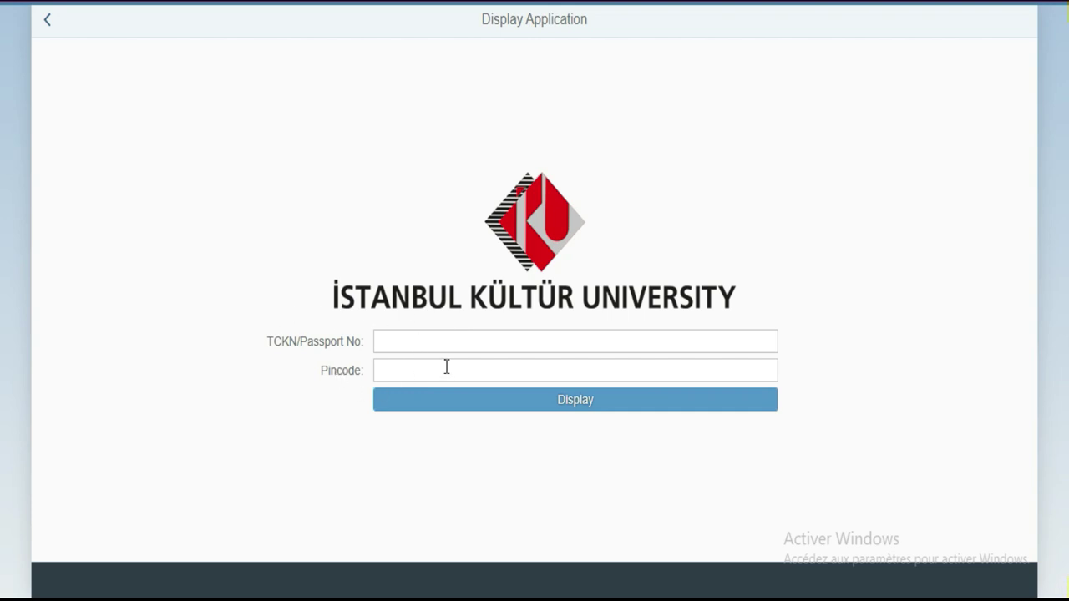
# Click into the Pincode and TCKN/Passport No fields on Display Application before leaving for the homepage.
pyautogui.click(445, 366)
pyautogui.click(421, 341)
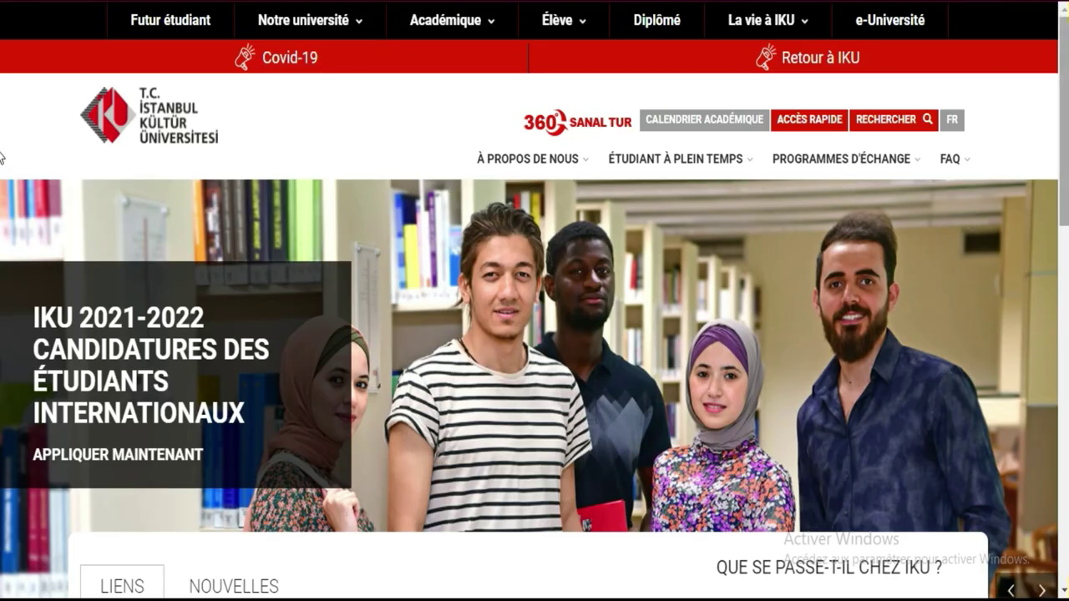
# Go through the Notre université menu to the Futur étudiant site with the WeAccept banner.
pyautogui.scroll(-3, 2, 242)
pyautogui.scroll(5, 692, 61)
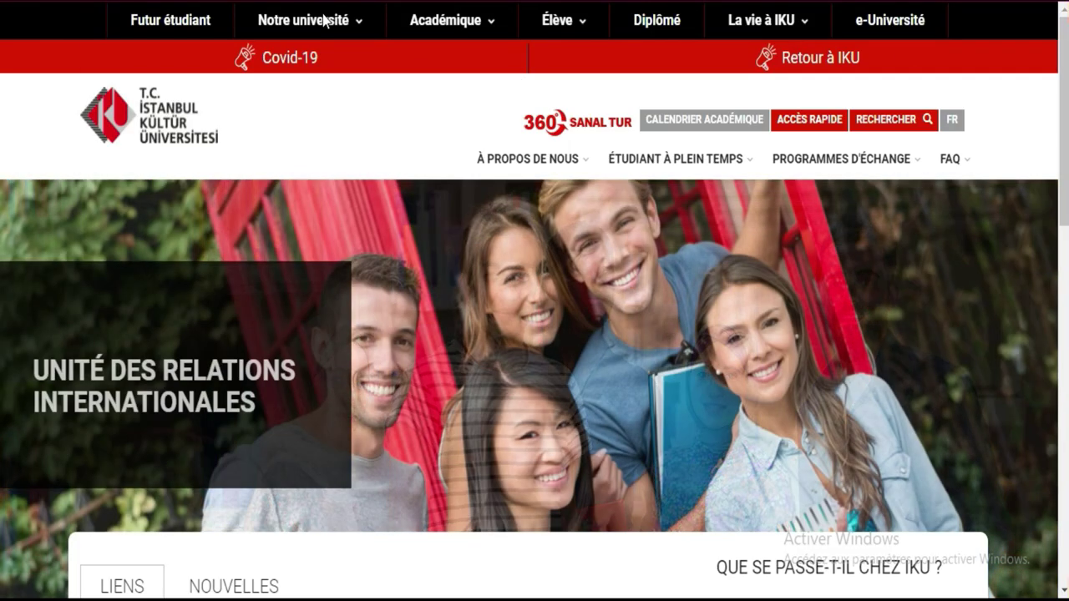
pyautogui.click(309, 20)
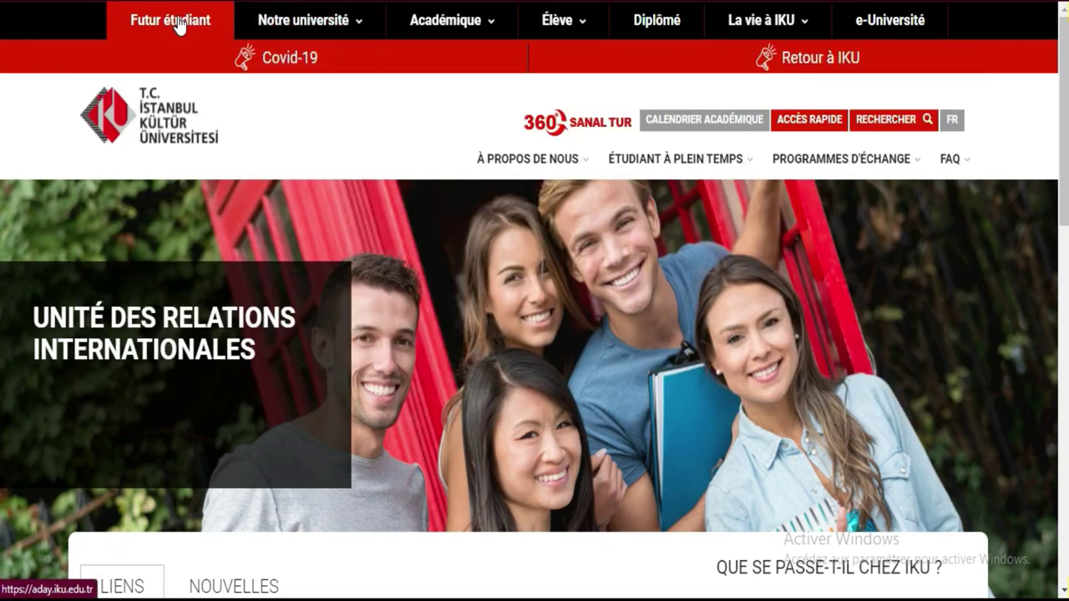
pyautogui.click(178, 23)
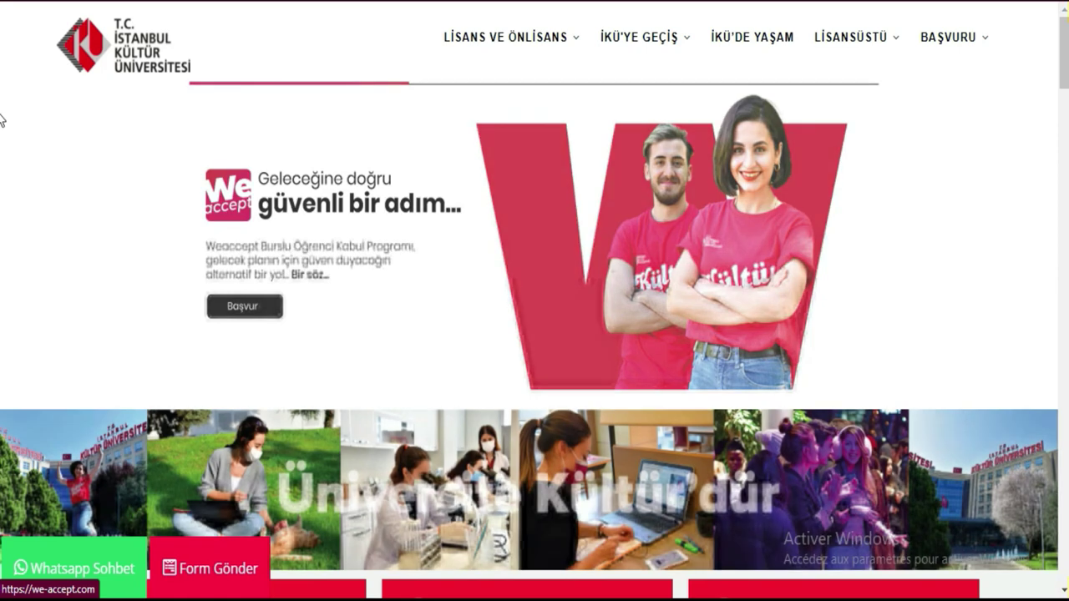
# Translate the prospective-student page into French and dismiss the translation notice.
pyautogui.scroll(-8, 1016, 227)
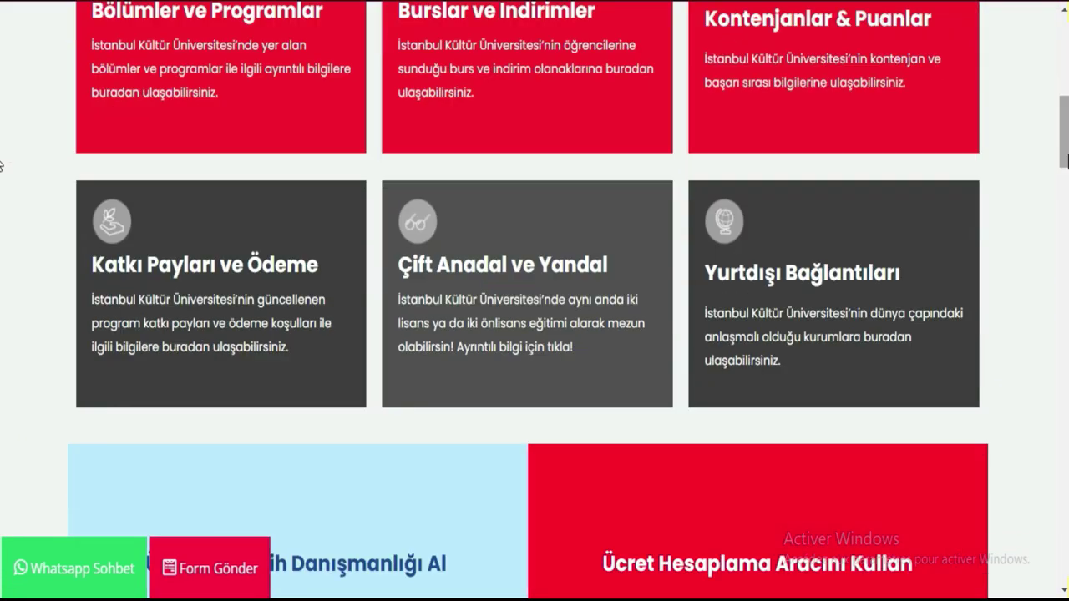
pyautogui.rightClick(1016, 219)
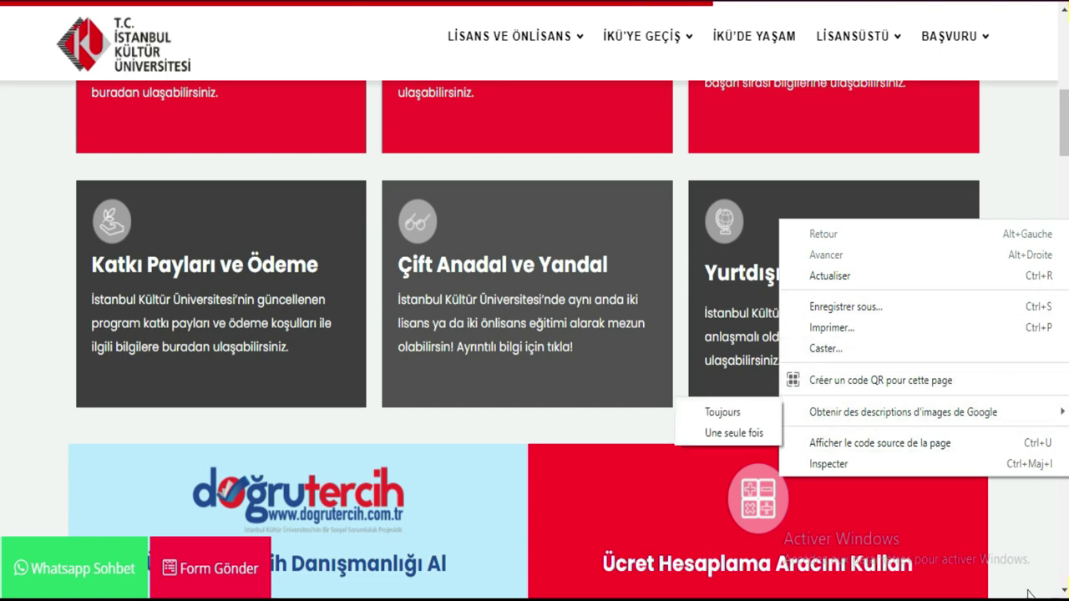
pyautogui.rightClick(1034, 525)
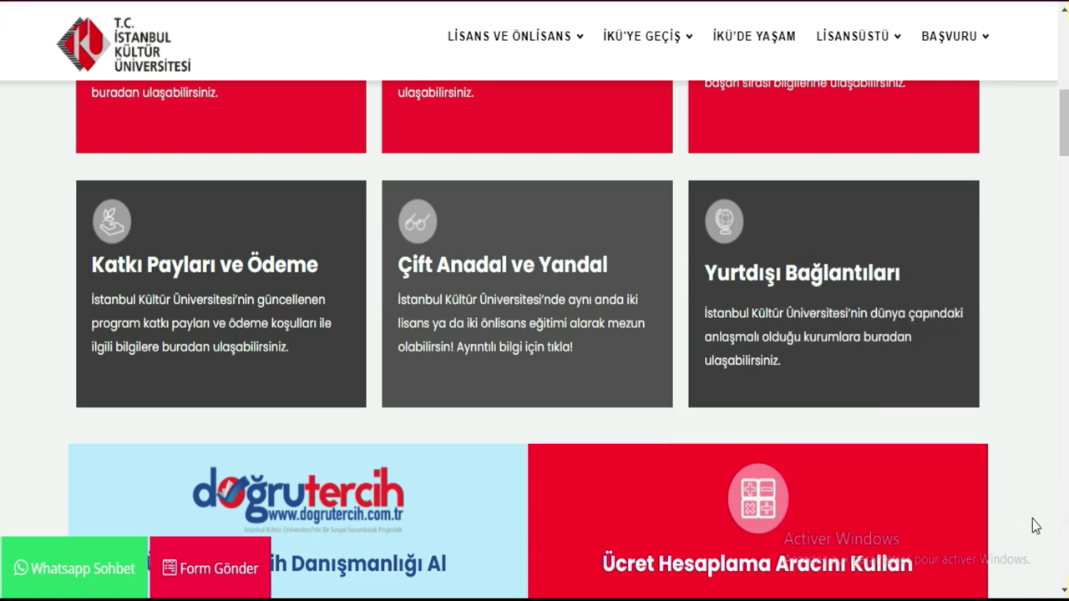
pyautogui.click(988, 422)
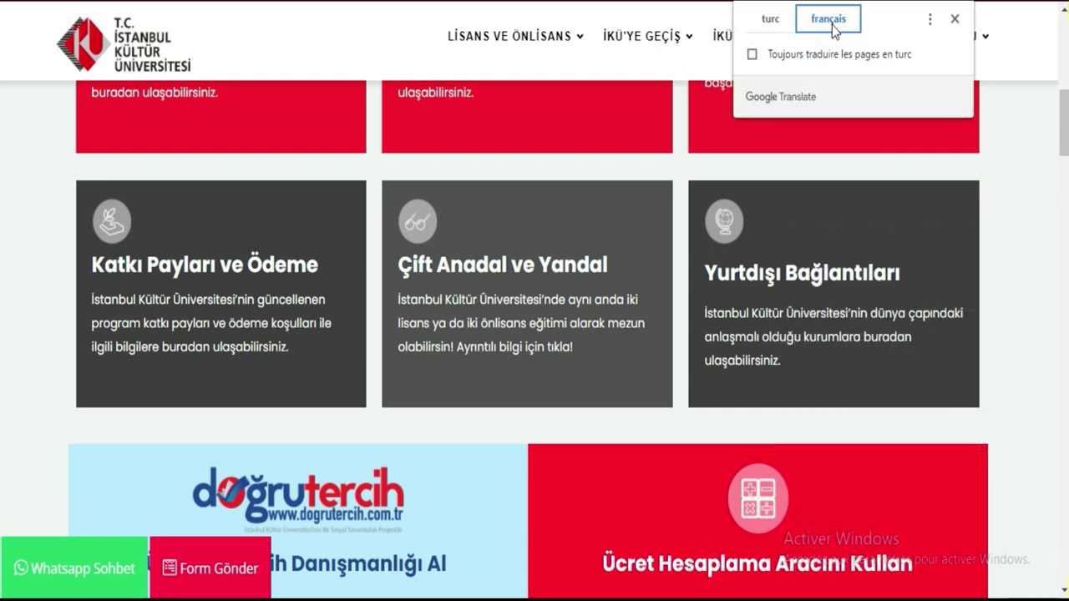
pyautogui.click(955, 20)
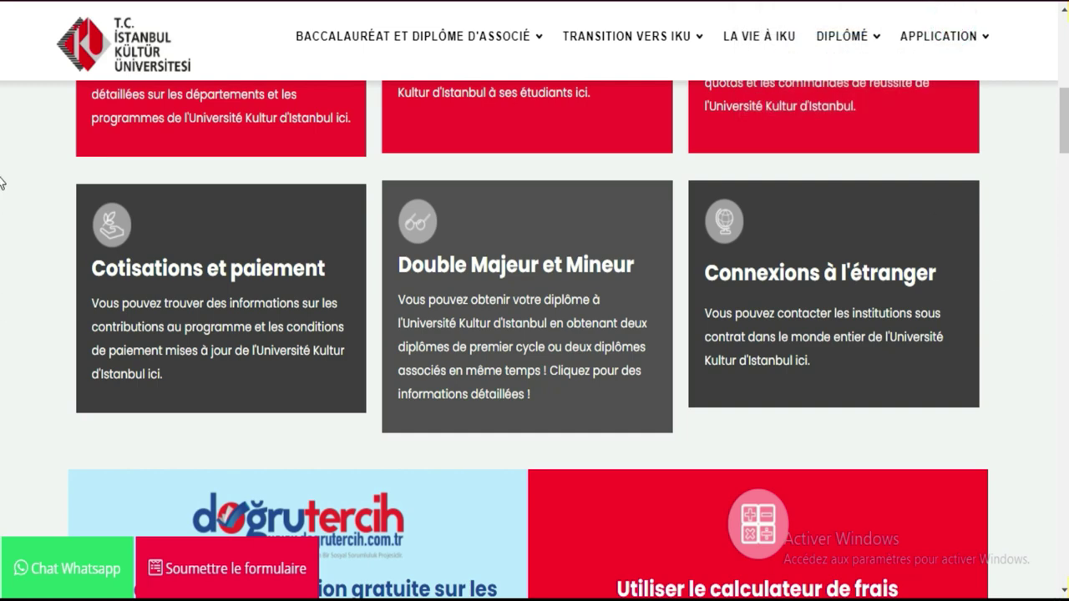
# Return to the top of the page and show the APPLICATION menu options.
pyautogui.moveTo(1066, 138); pyautogui.dragTo(1065, 83)
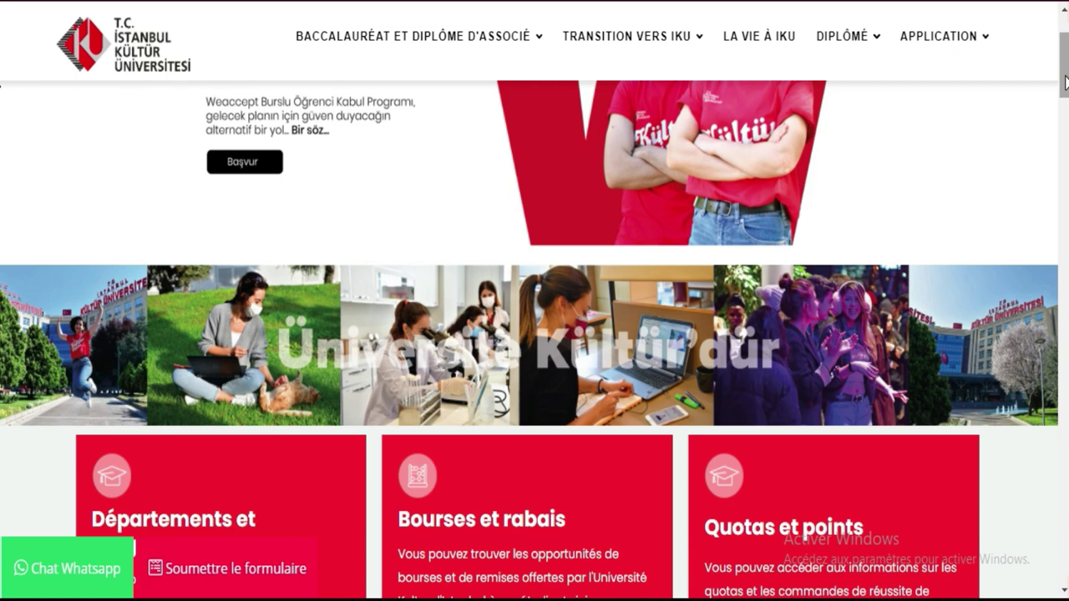
pyautogui.moveTo(1066, 81); pyautogui.dragTo(1066, 65)
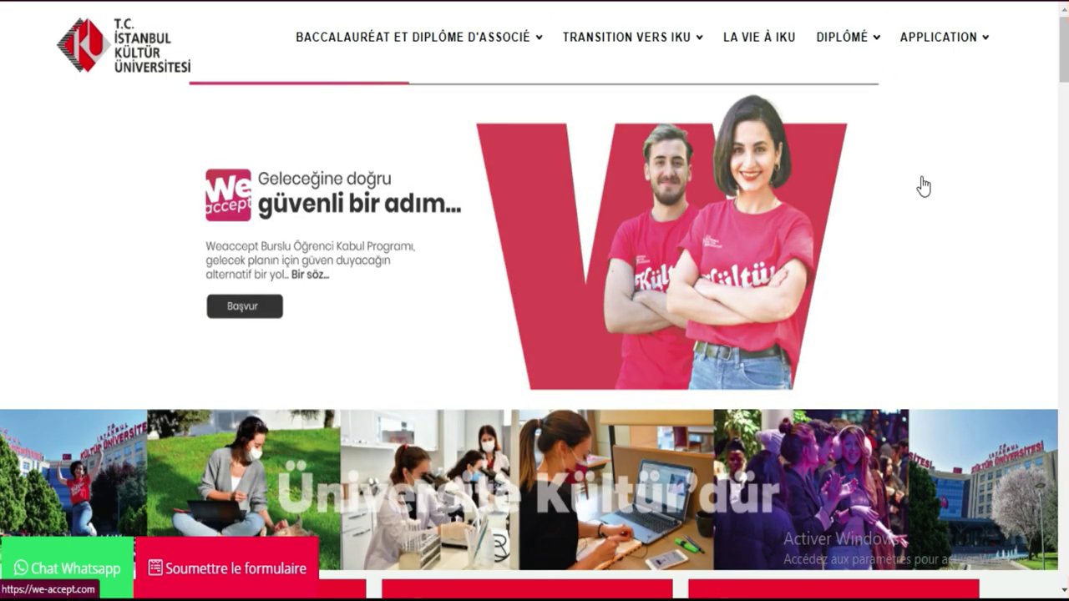
pyautogui.moveTo(966, 62)
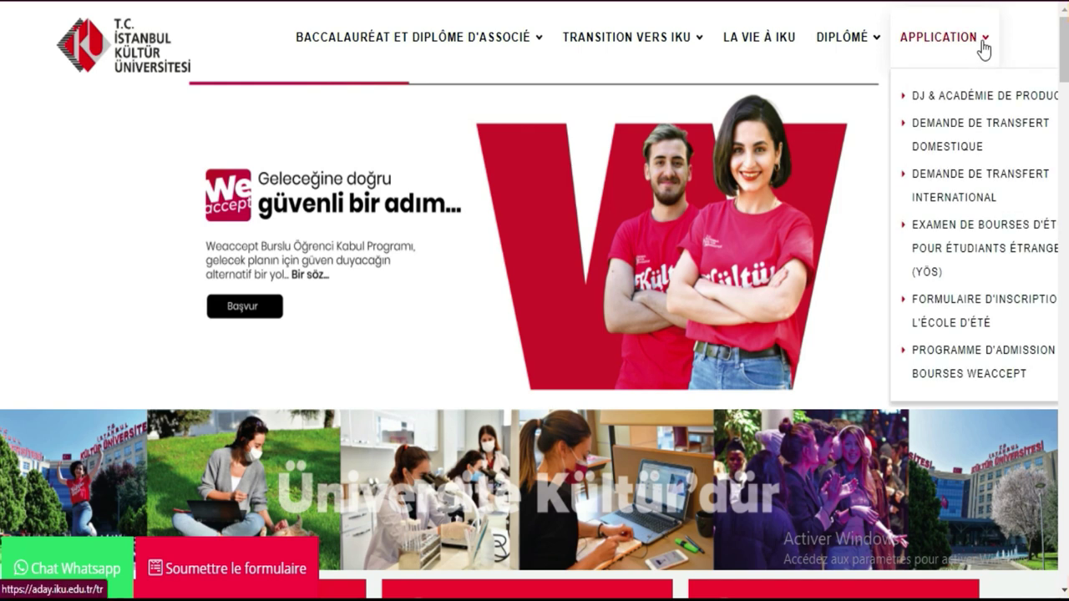